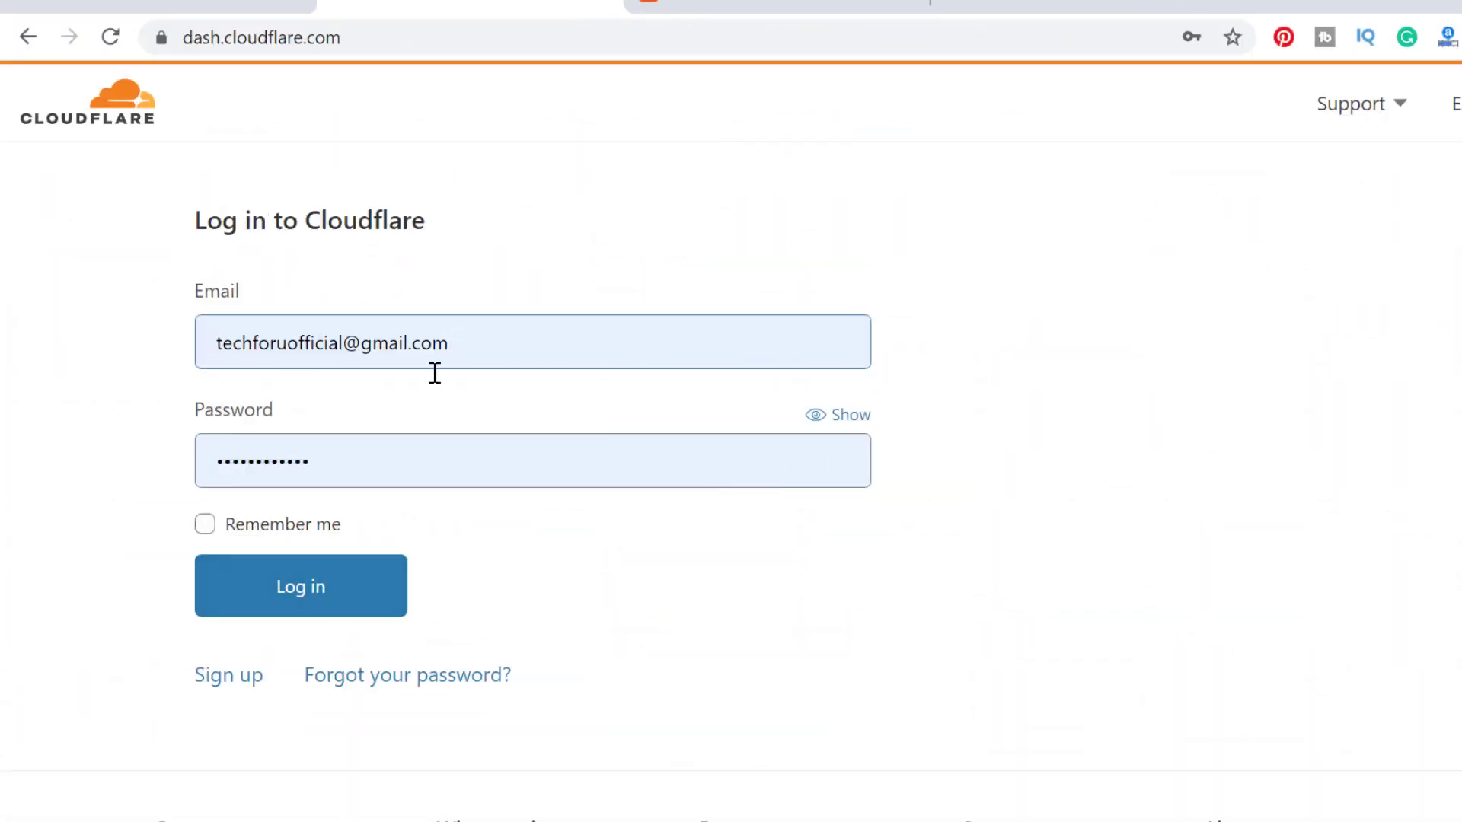
Log in and add tfushort.club as a site, using the domain copied from the address bar.
left_click(402, 592)
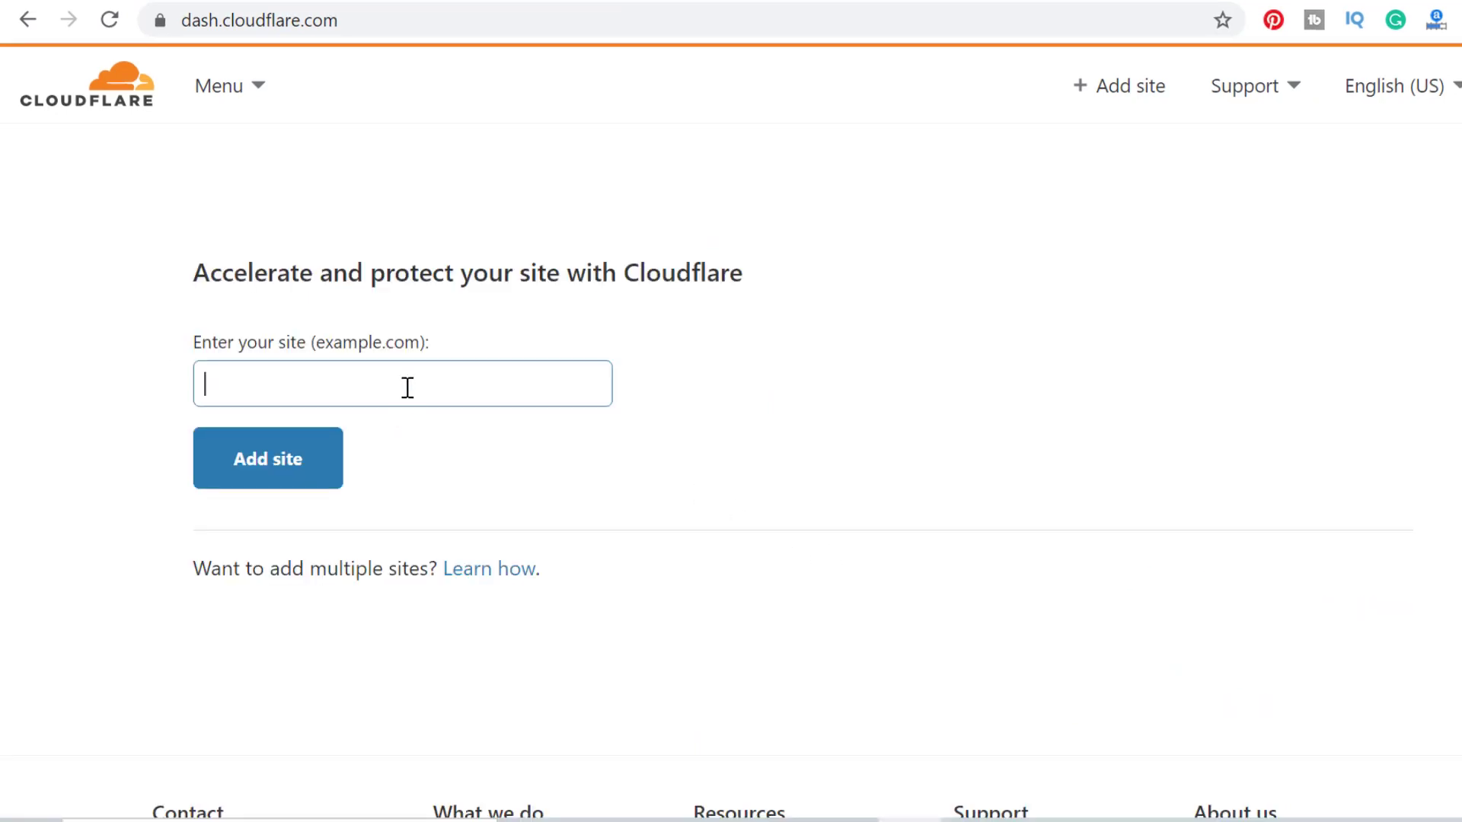
right_click(407, 387)
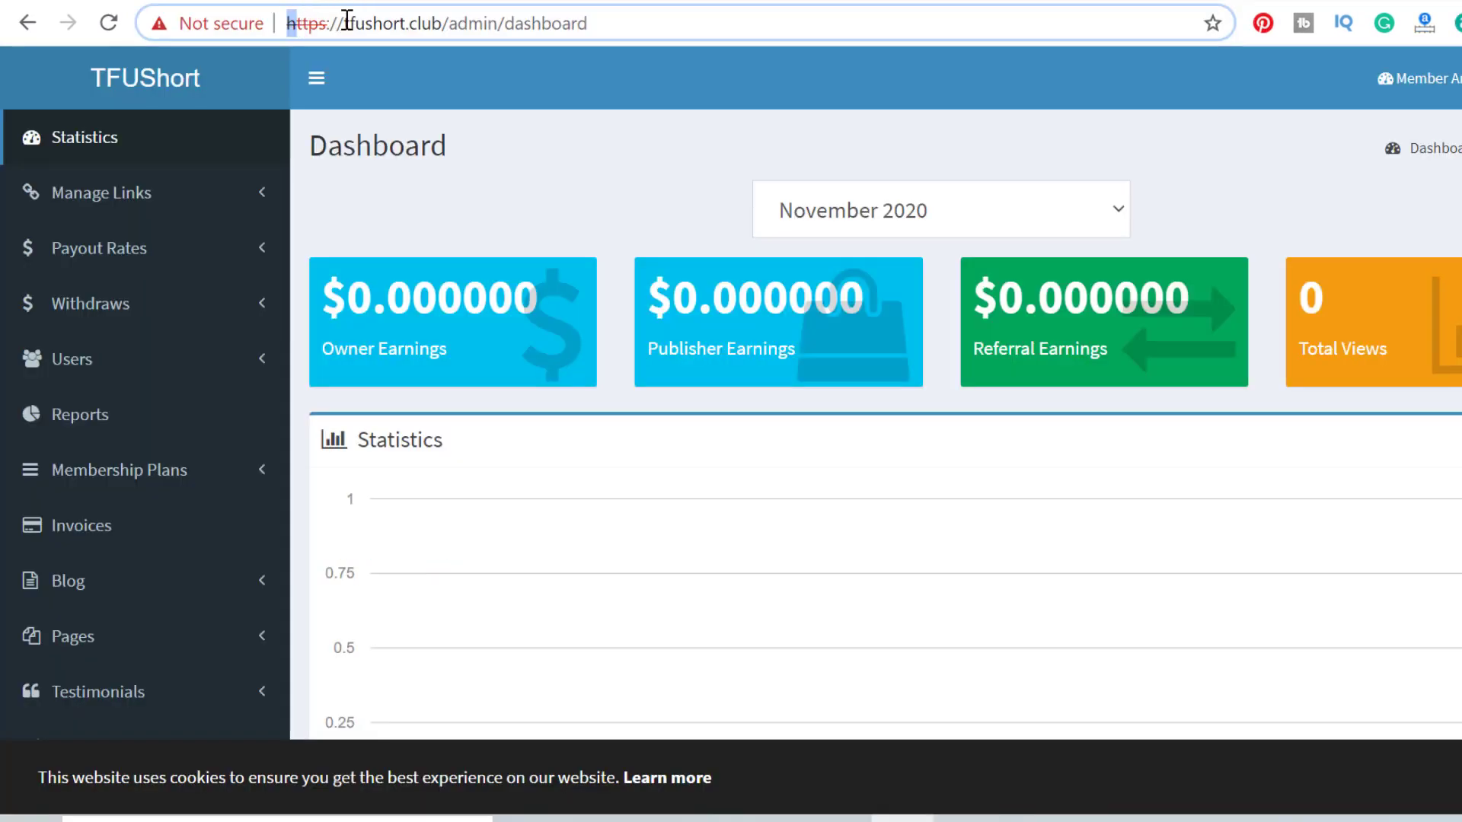
left_click_drag(344, 21, 444, 20)
key("ctrl+c")
right_click(436, 21)
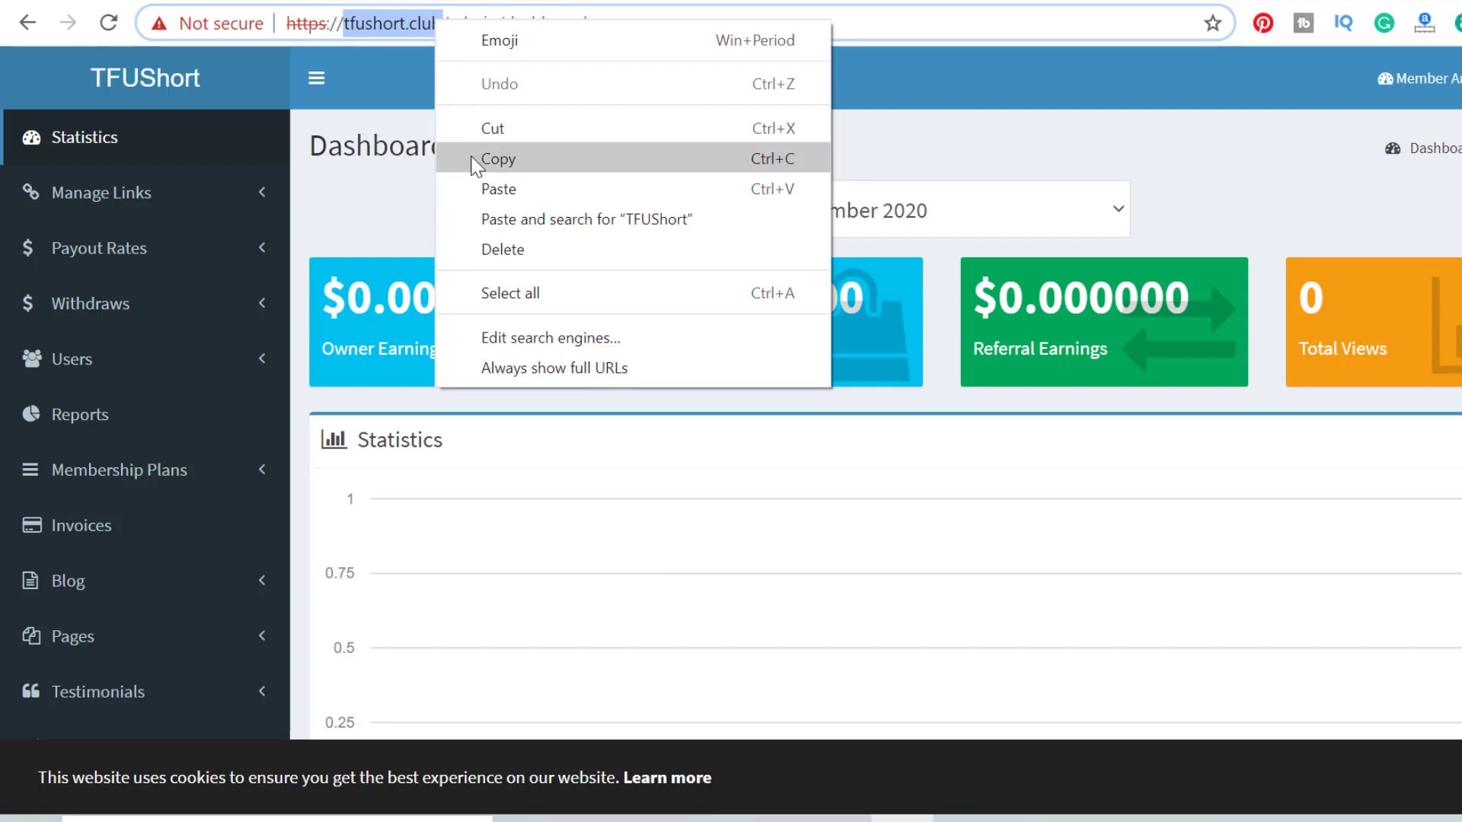
left_click(477, 157)
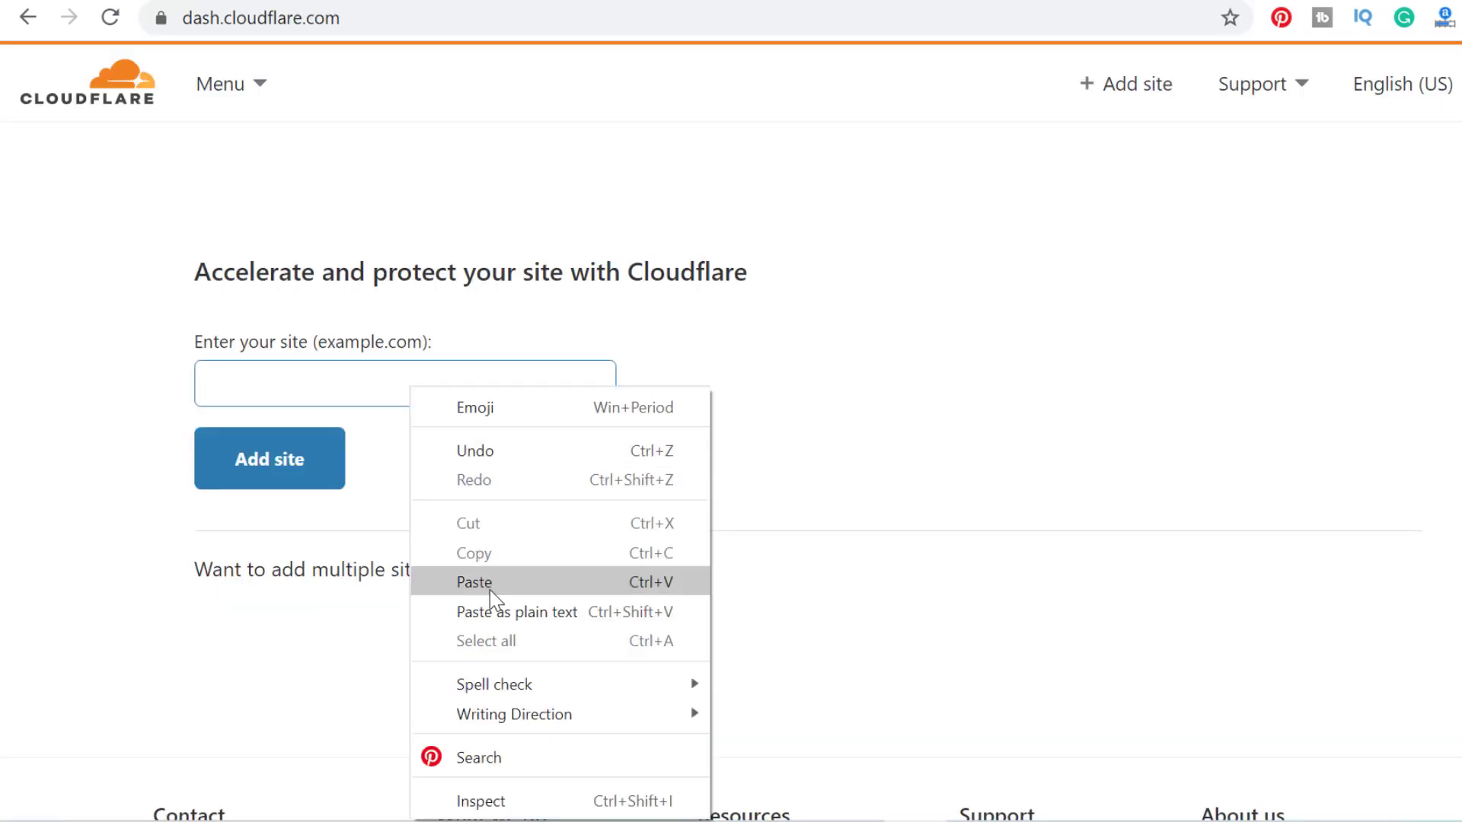
left_click(475, 583)
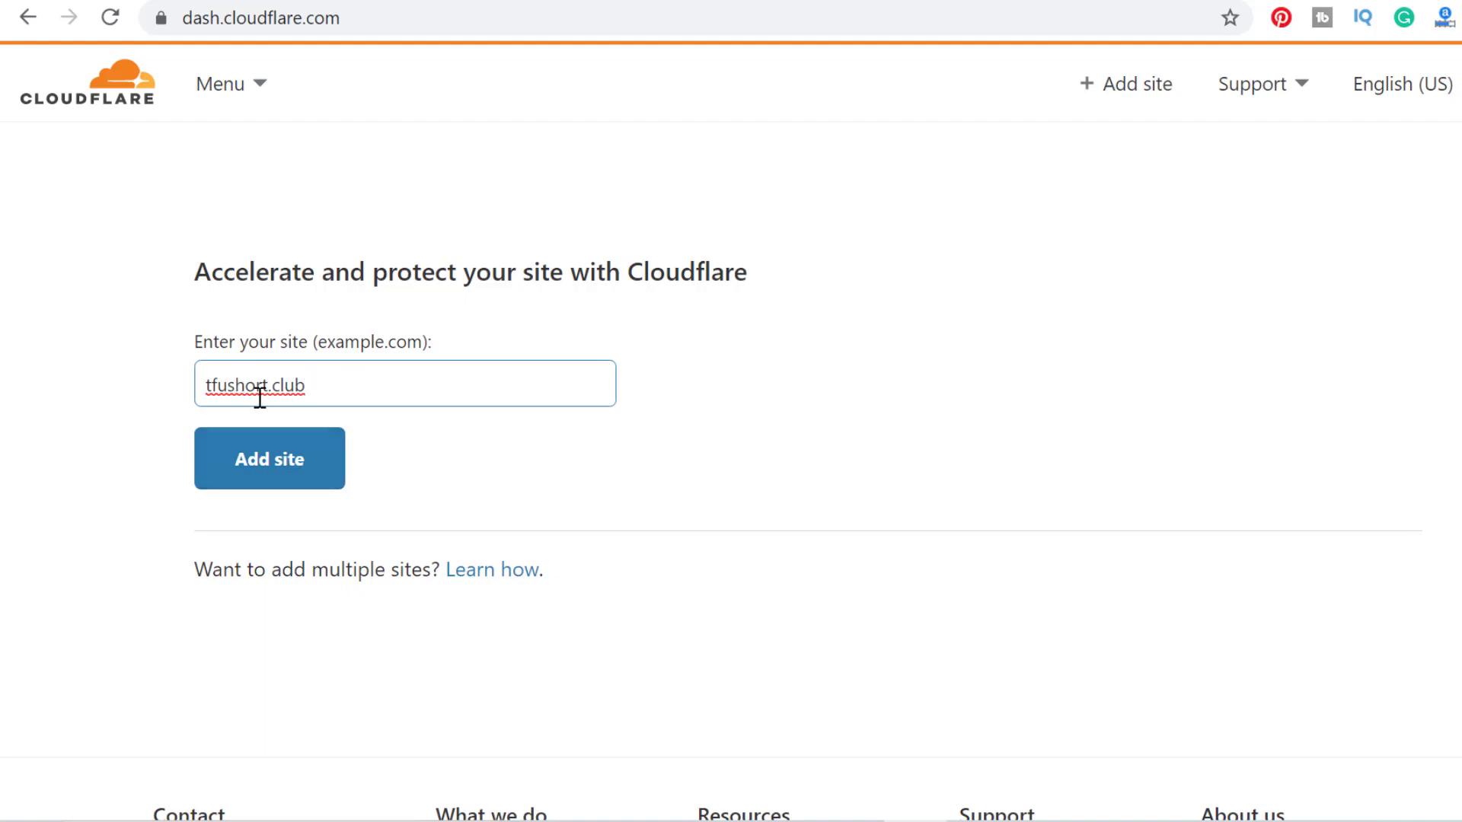
left_click(290, 460)
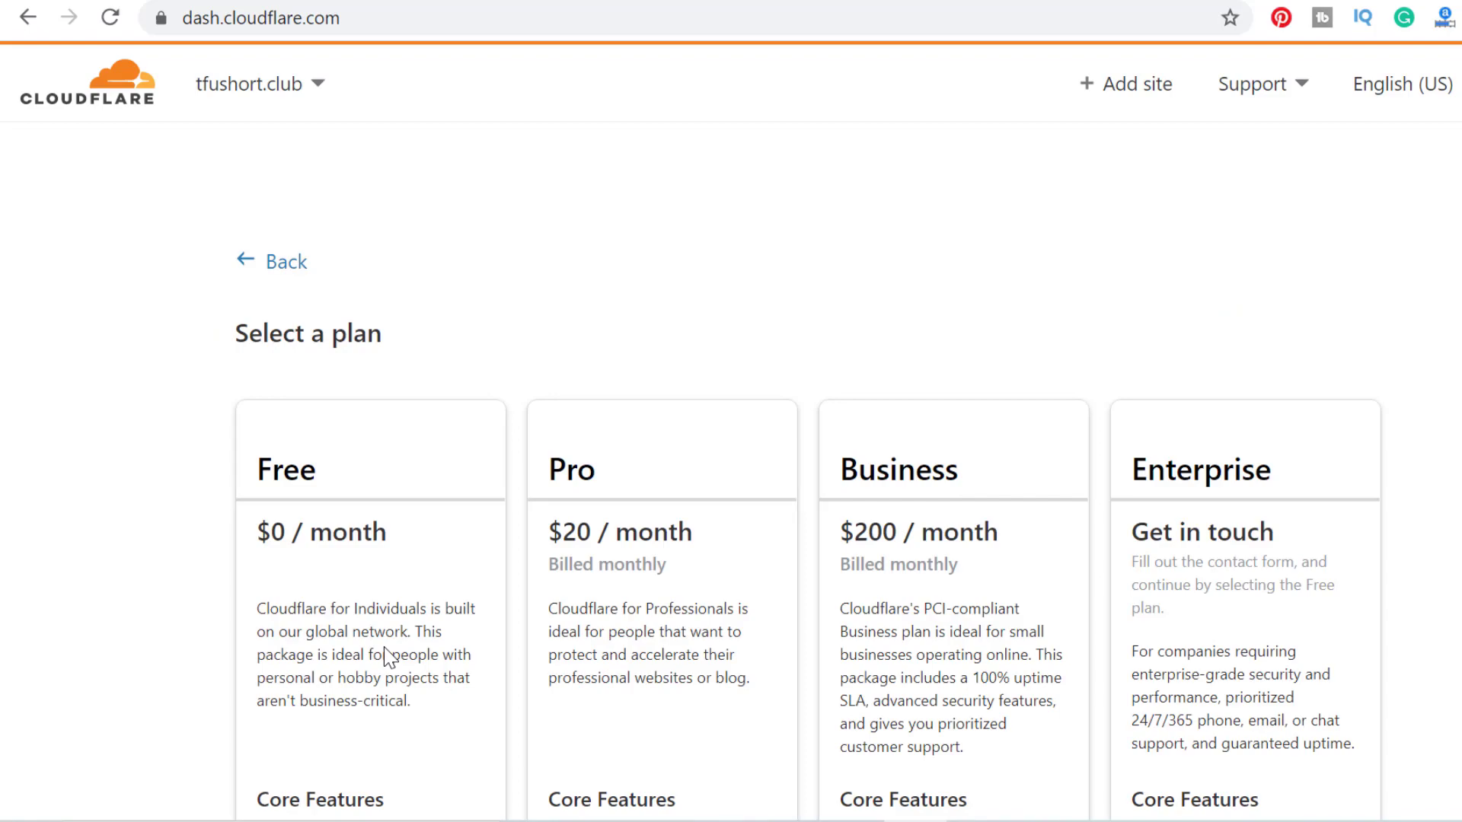
Choose and confirm the Free plan for tfushort.club.
scroll(388, 657, "down", 3)
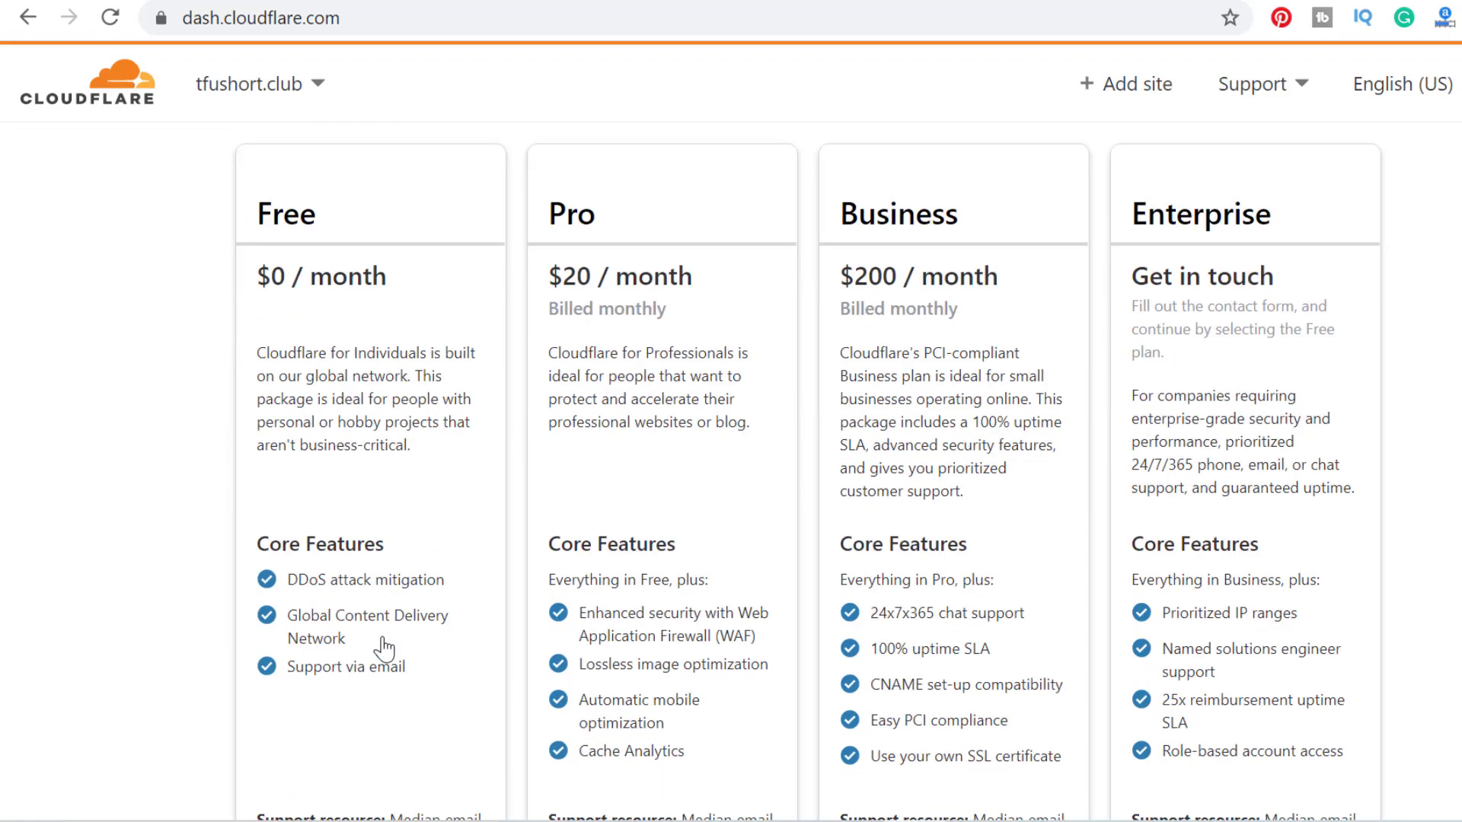
left_click(360, 539)
scroll(520, 495, "down", 5)
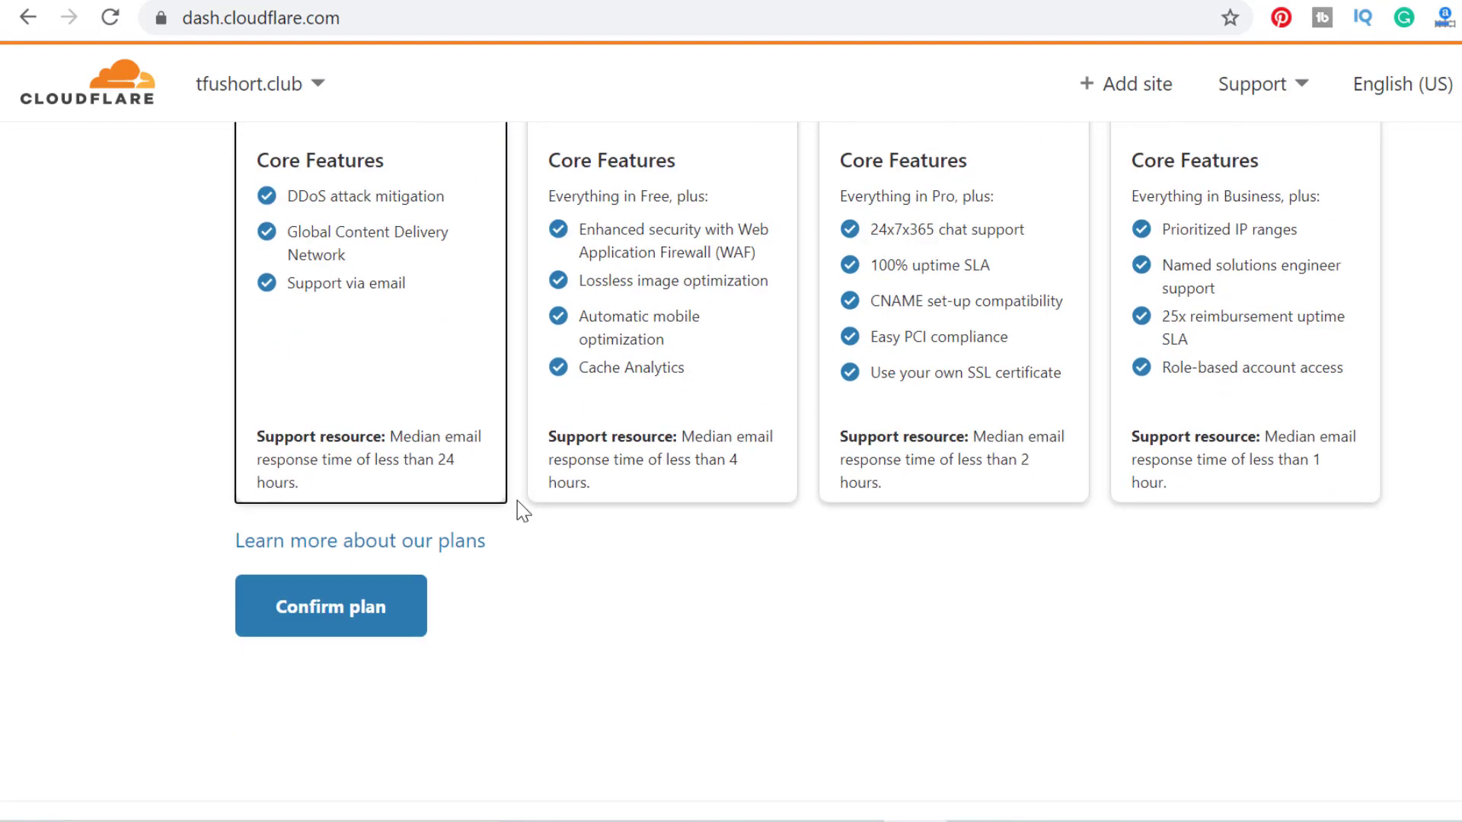
left_click(386, 626)
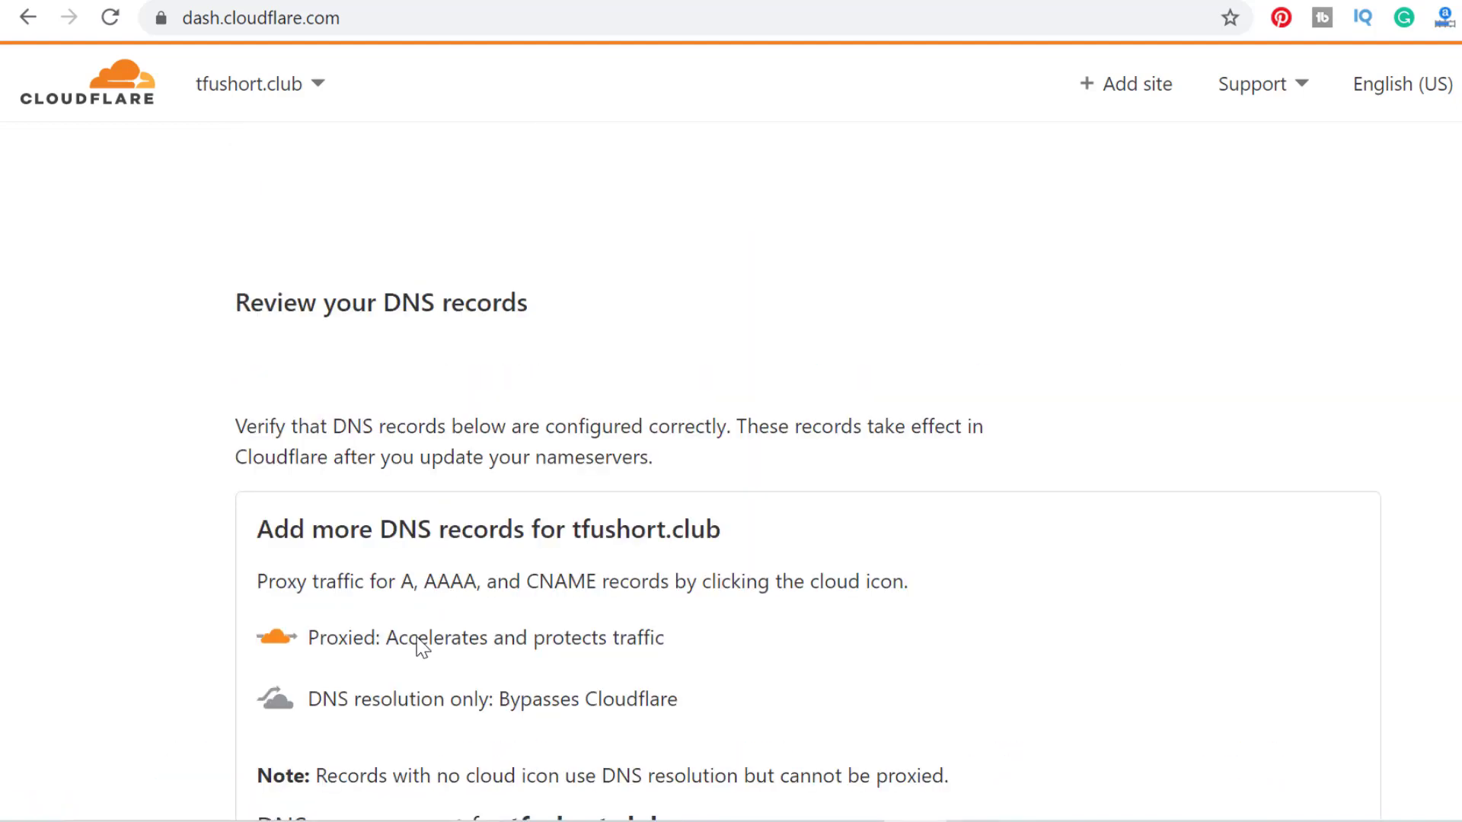
Review the imported DNS records (A, CNAME, MX, SRV, TXT) and continue.
scroll(430, 590, "down", 9)
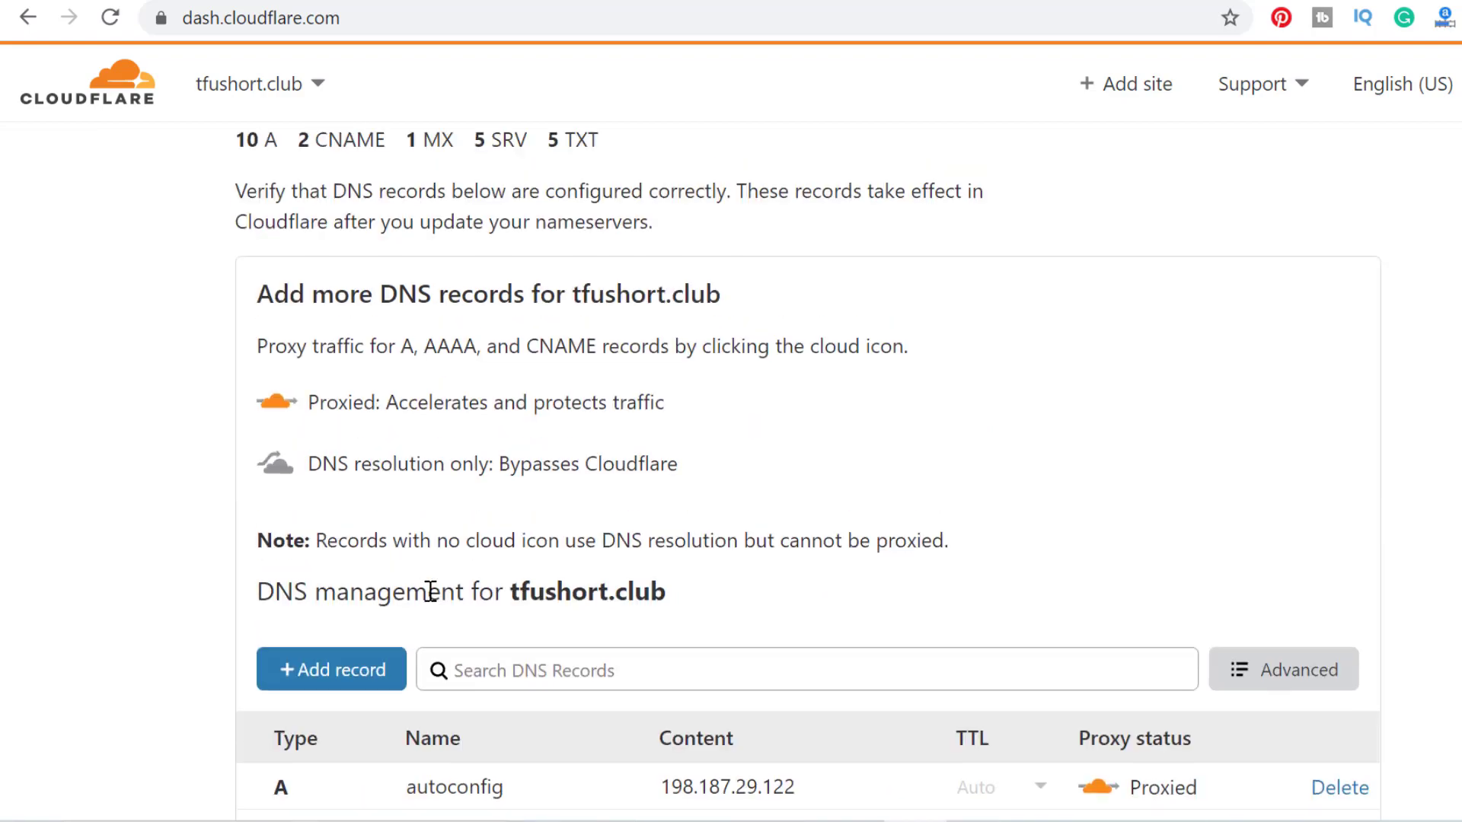
scroll(430, 590, "down", 9)
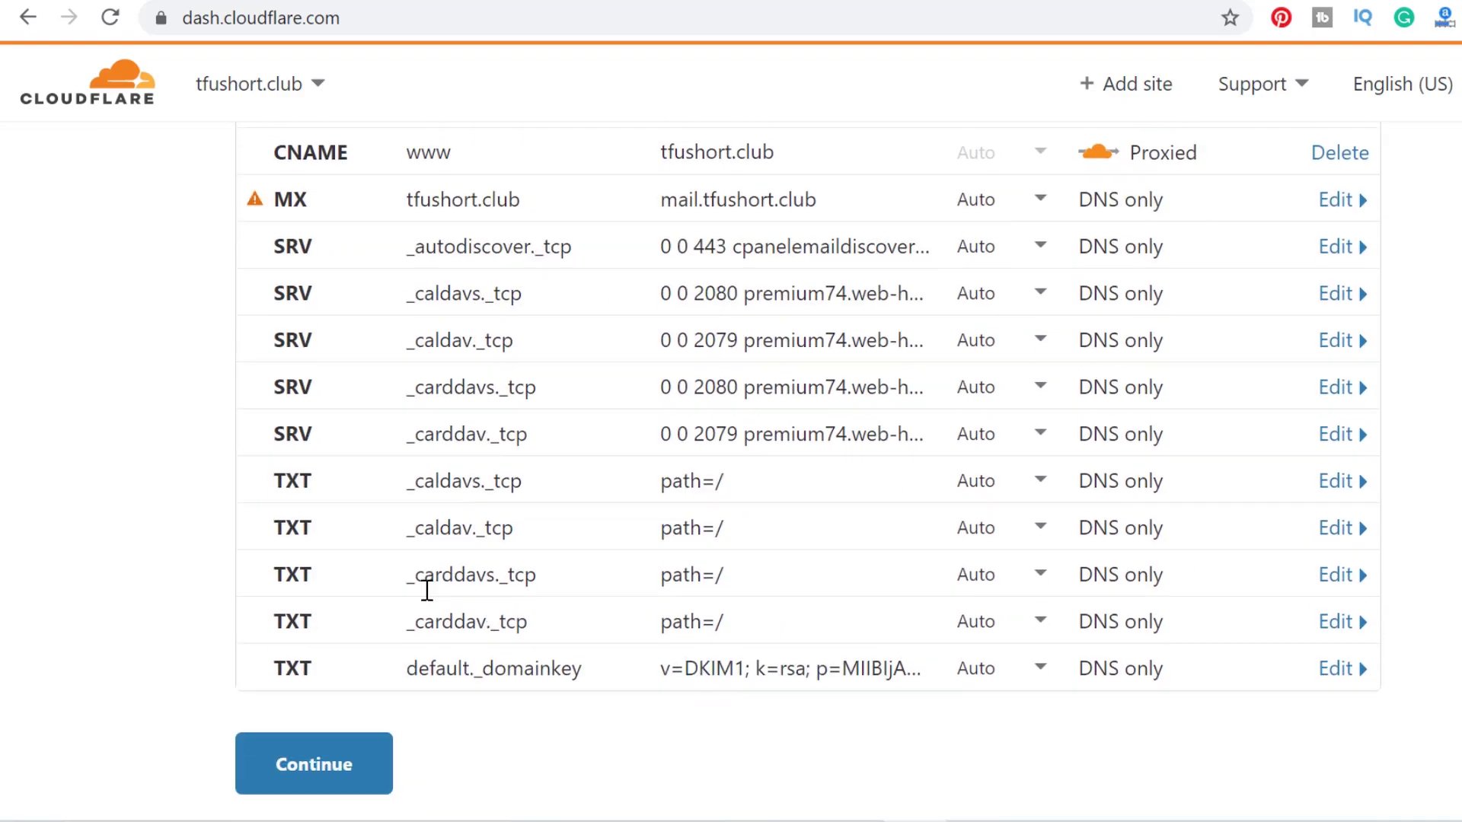
scroll(428, 590, "up", 13)
scroll(427, 591, "down", 14)
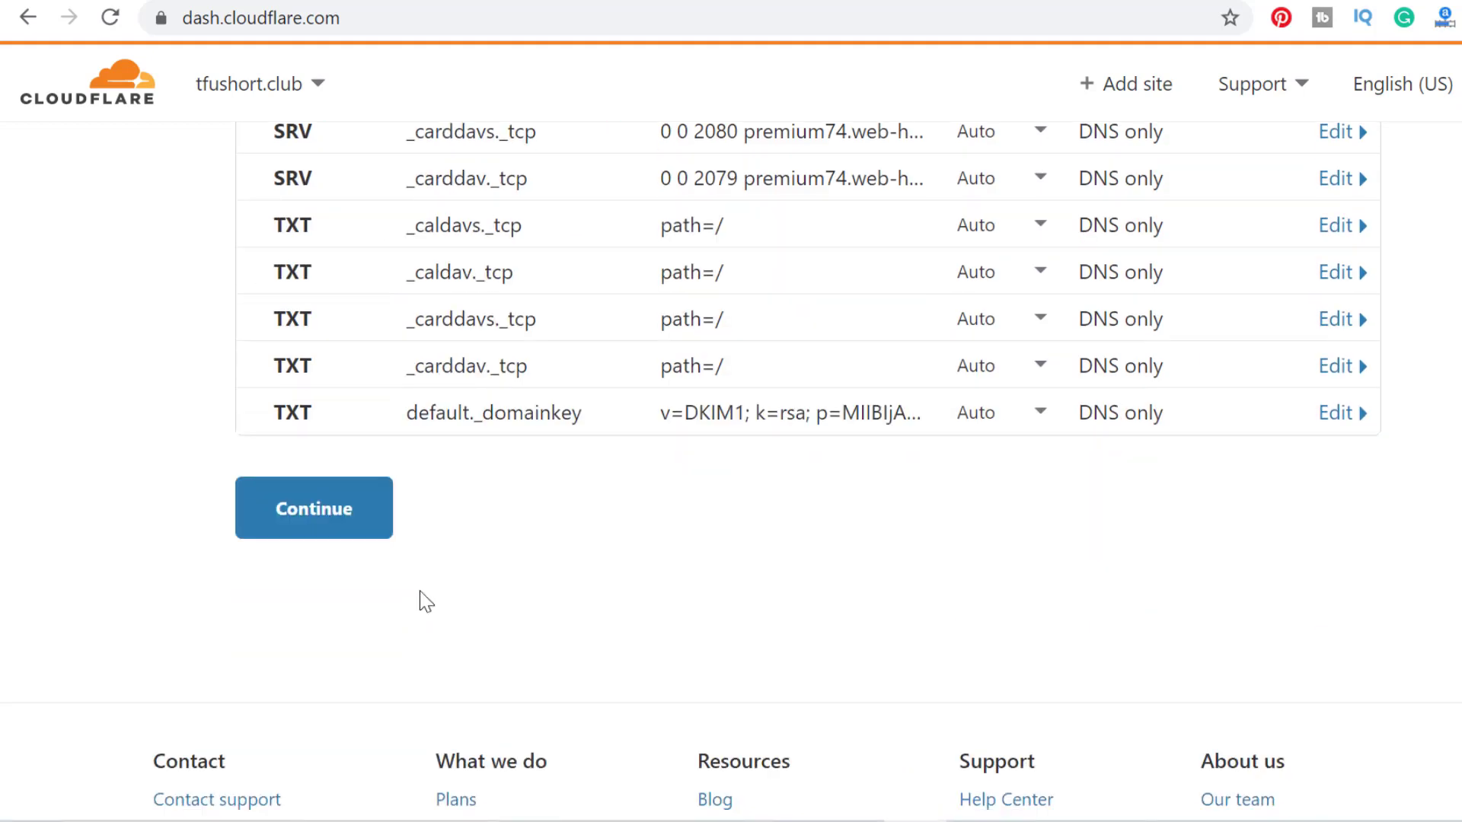
left_click(323, 416)
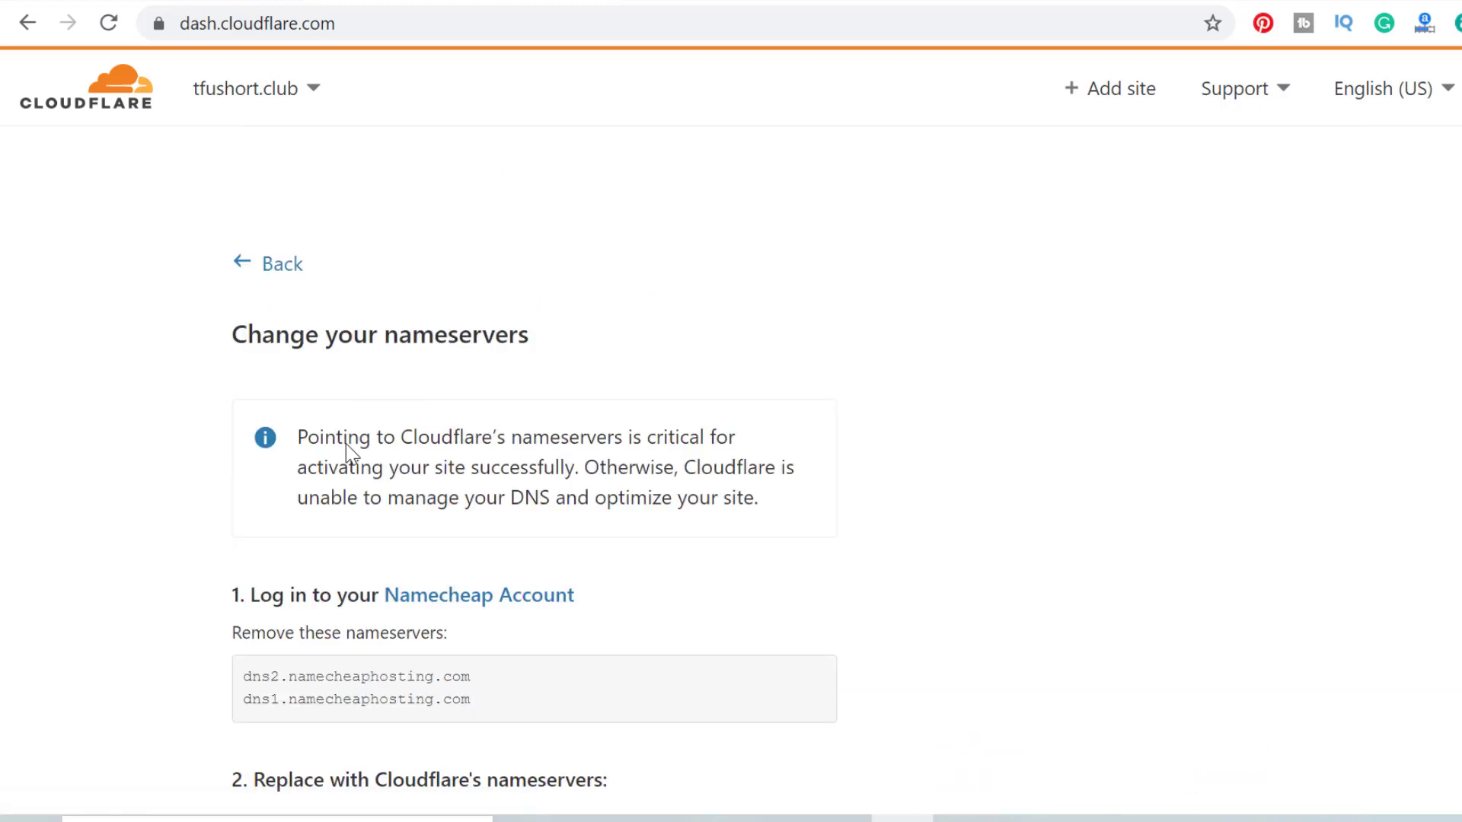
Scroll down to the assigned nameservers anita.ns.cloudflare.com and nile.ns.cloudflare.com.
scroll(370, 491, "down", 3)
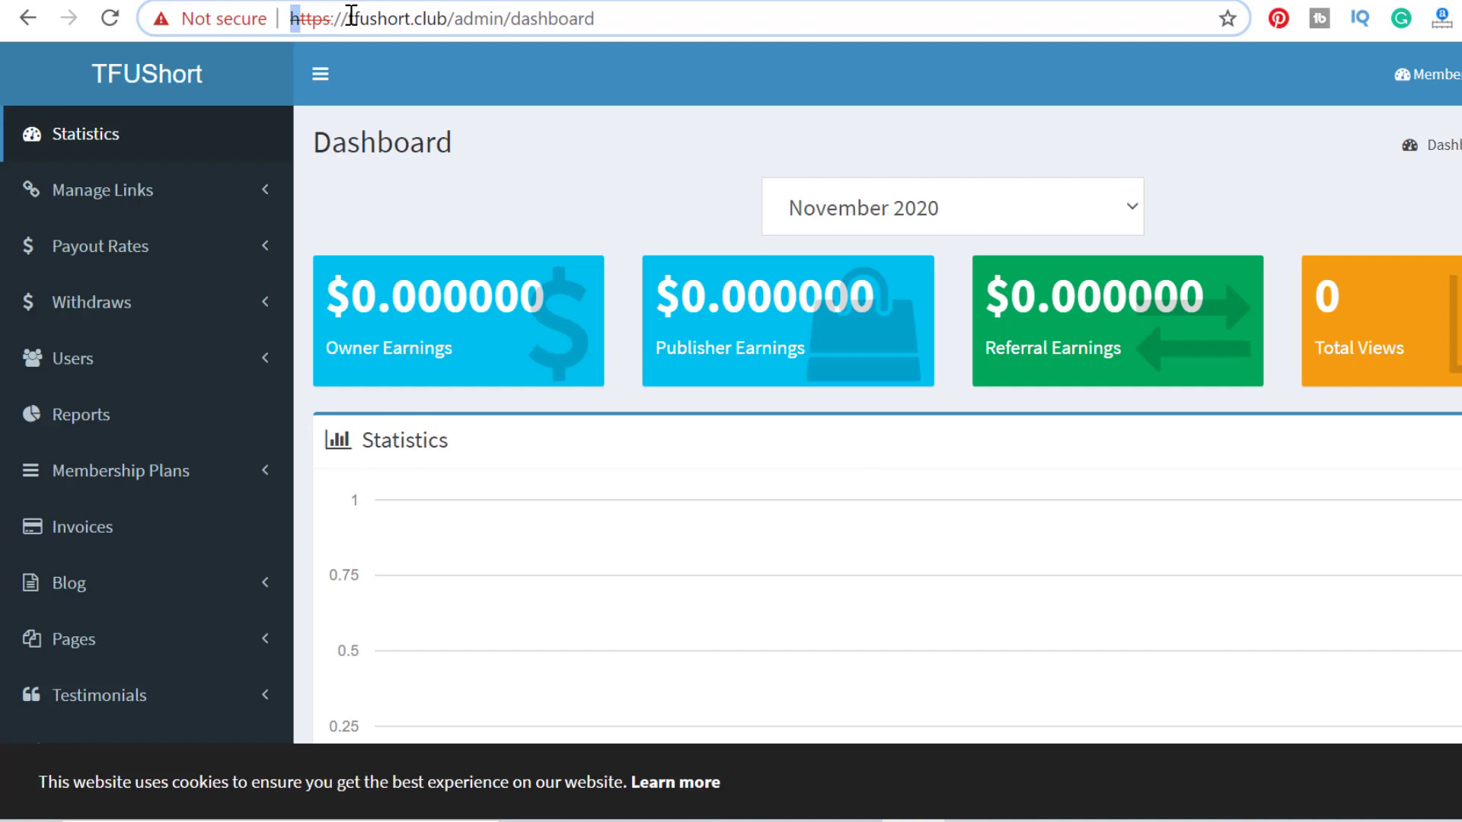
Copy the domain name and change Namecheap's nameserver option to Custom DNS.
left_click_drag(348, 17, 450, 17)
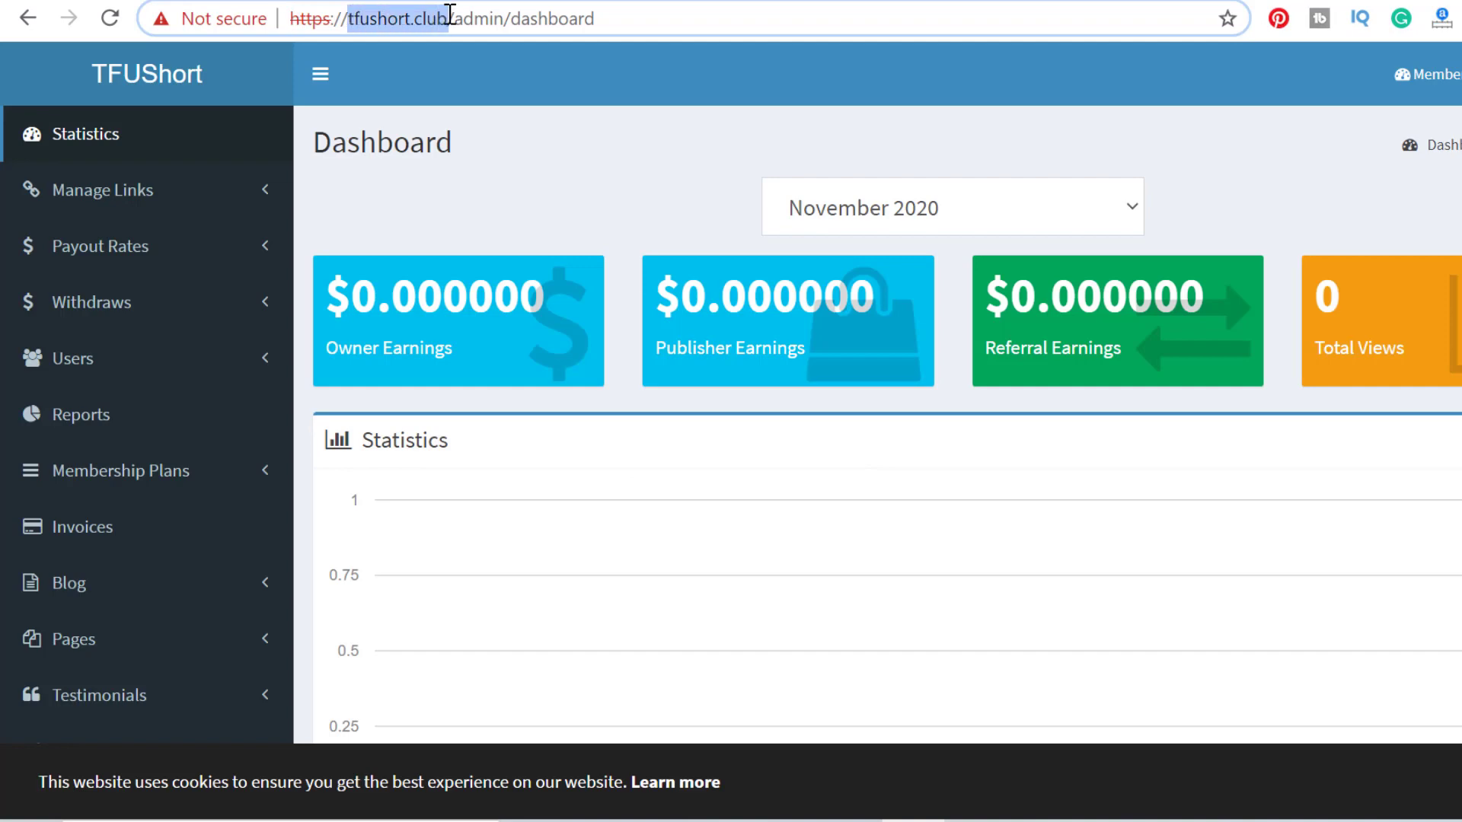
right_click(443, 19)
left_click(480, 154)
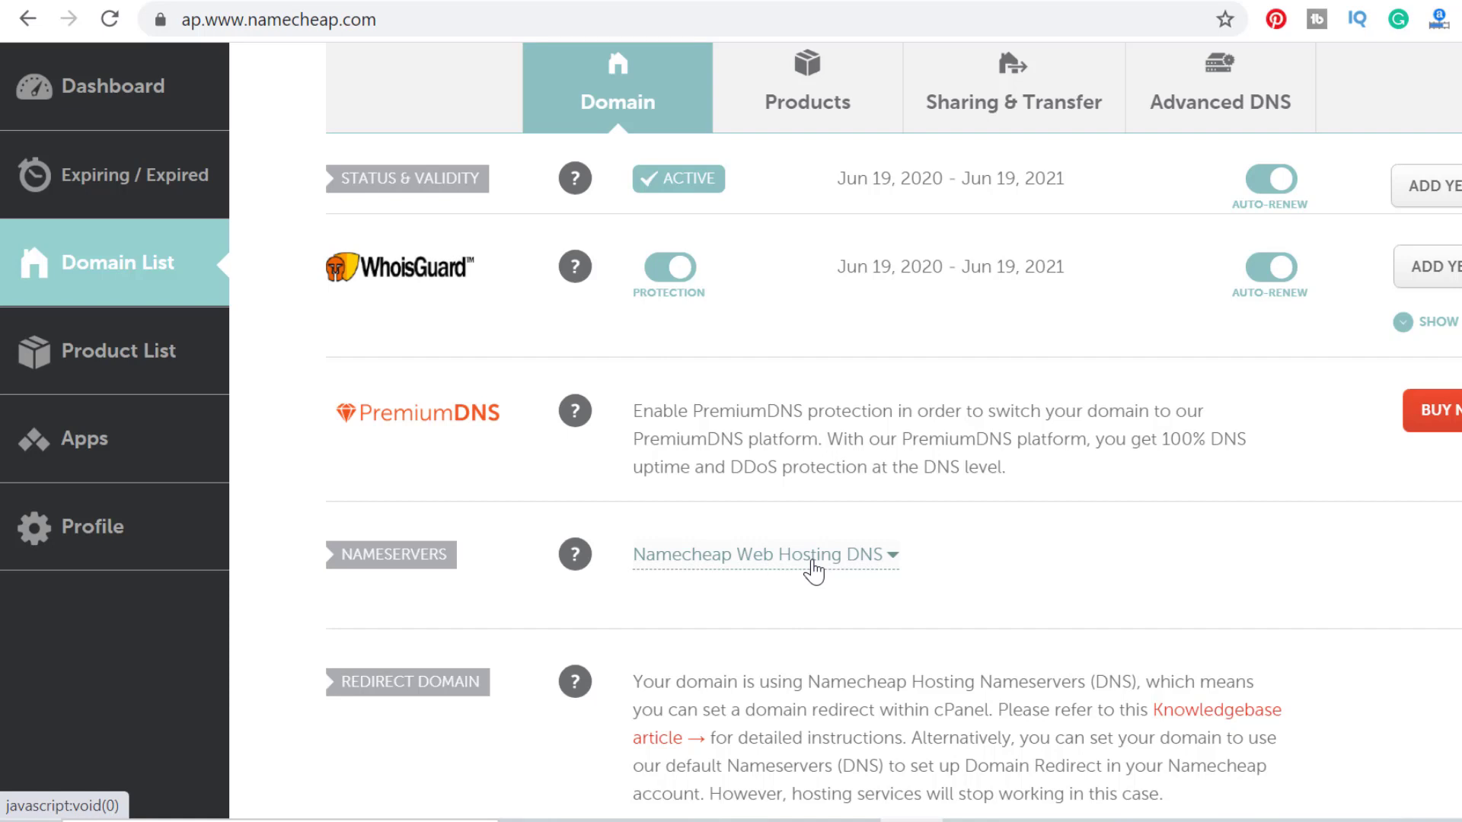
left_click(807, 571)
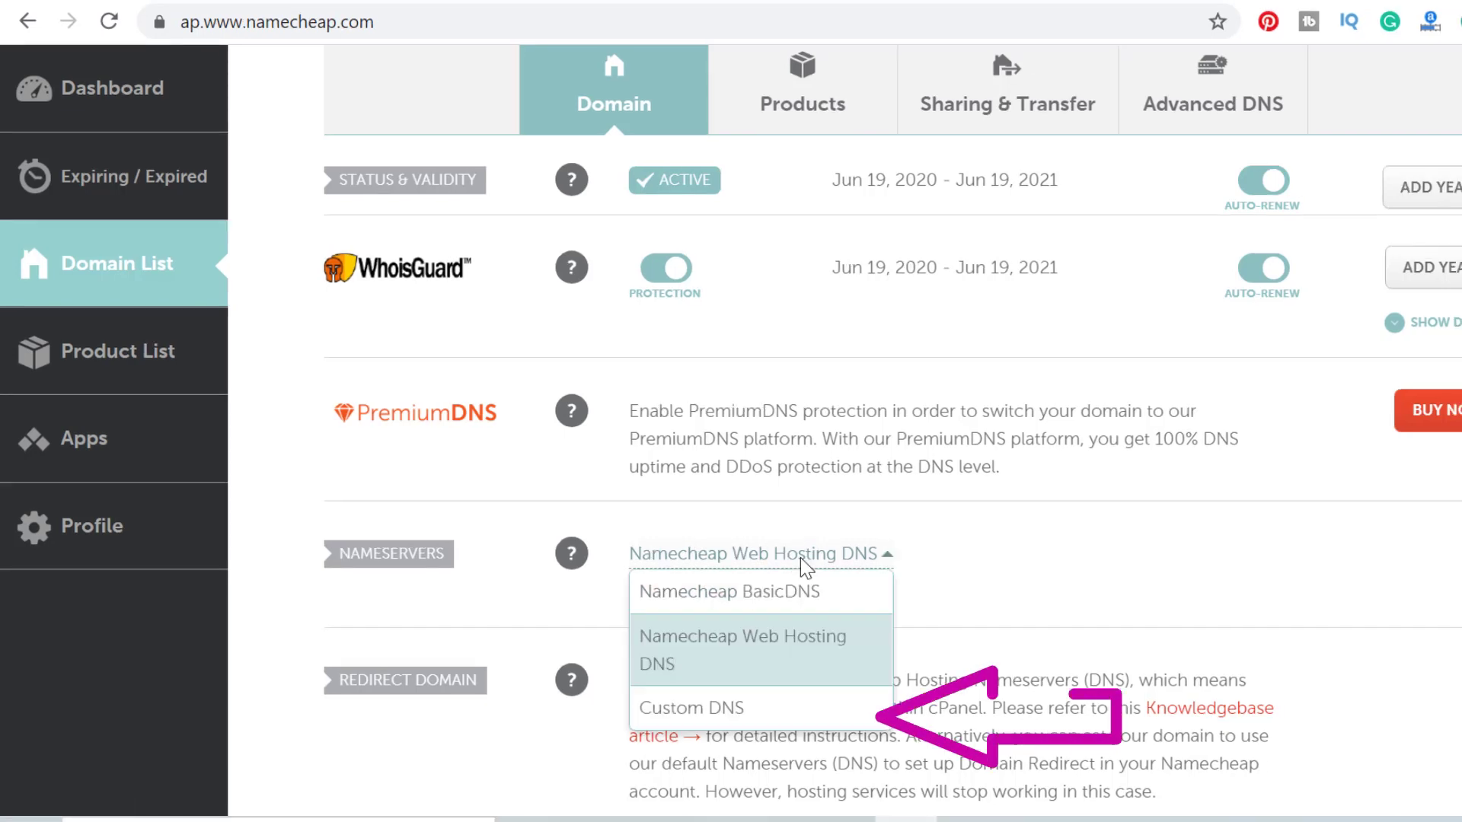
left_click(668, 719)
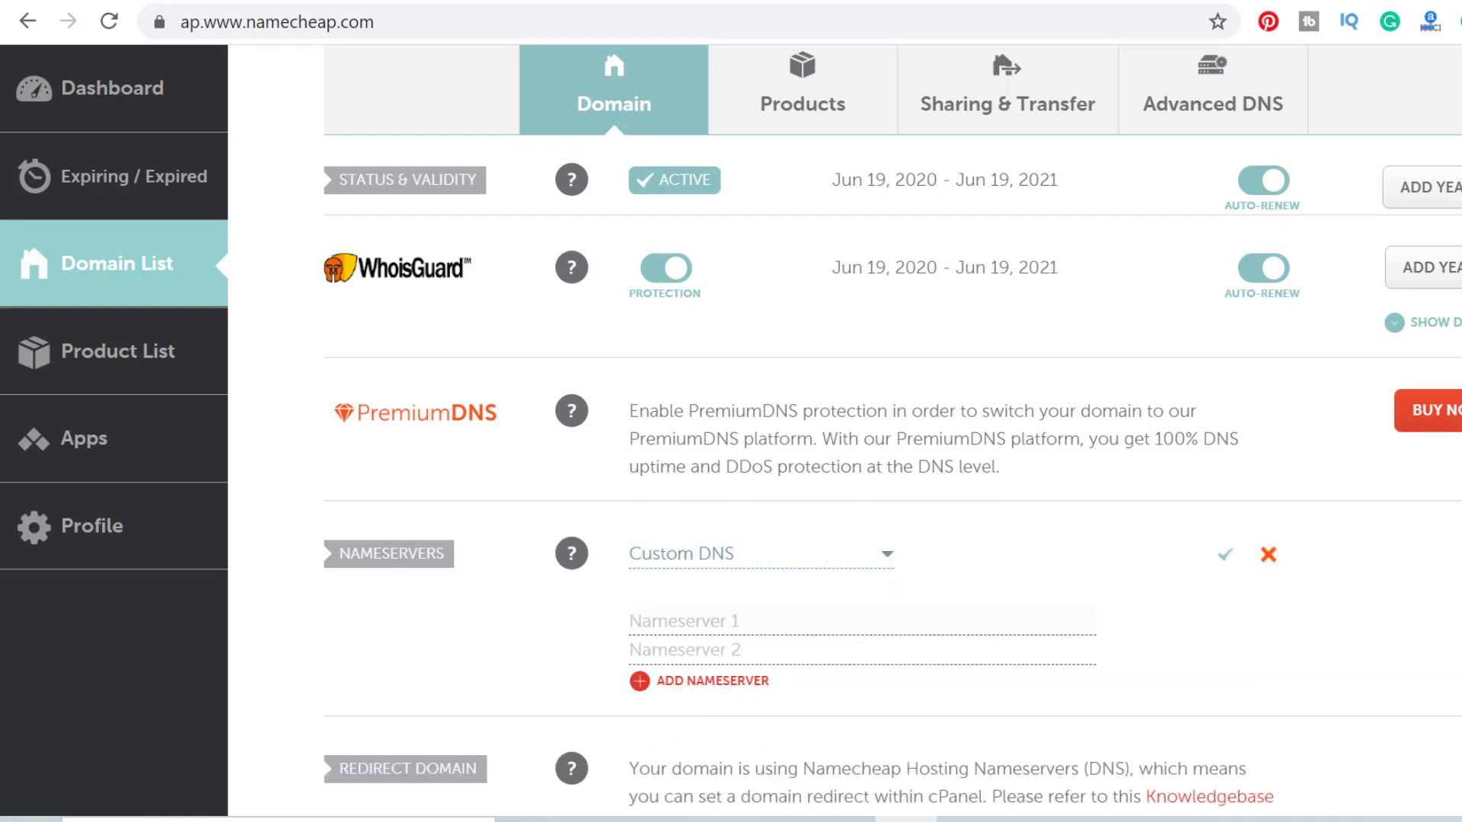
key("ctrl+Tab")
scroll(305, 621, "down", 2)
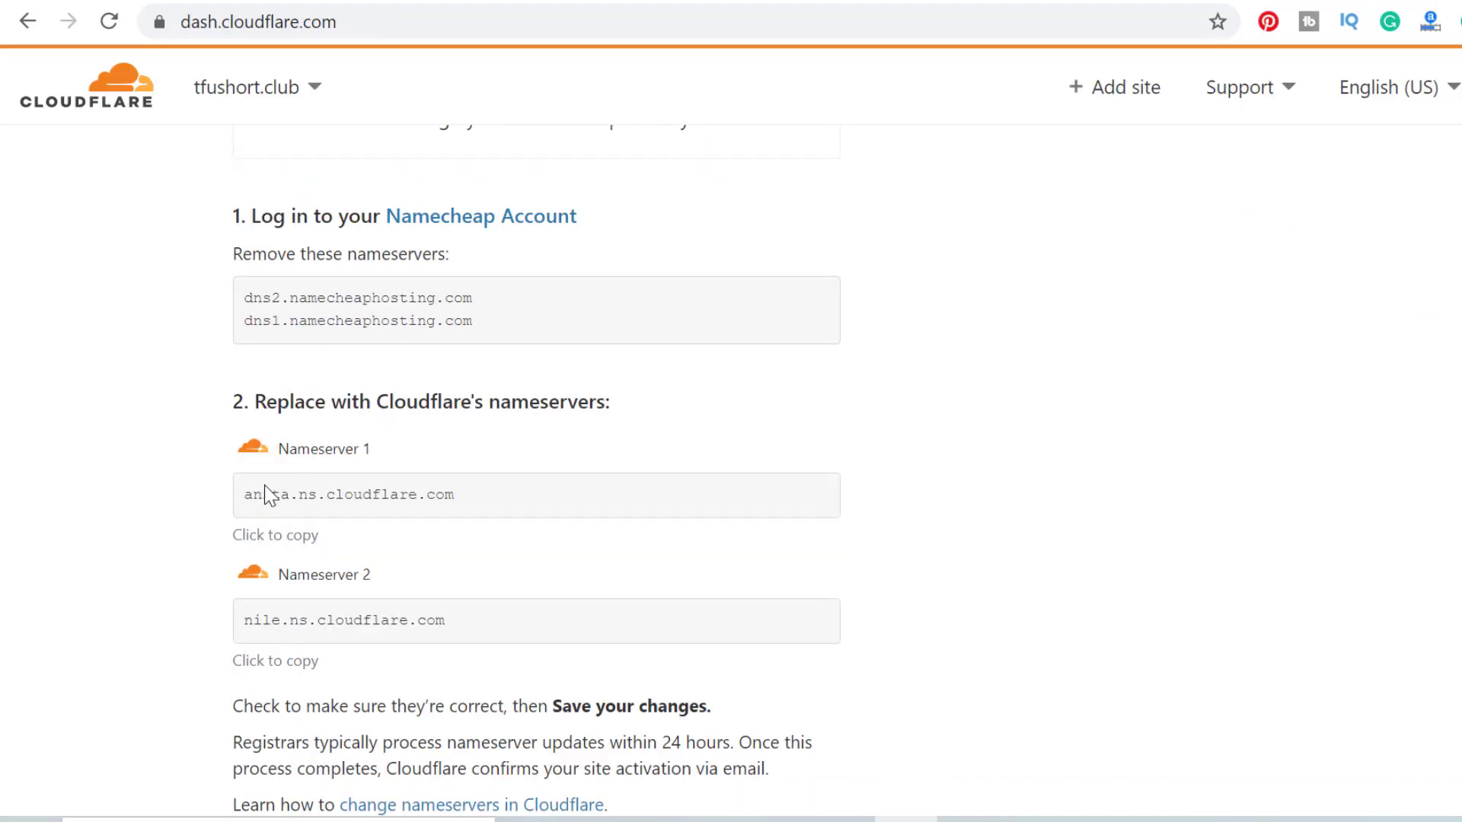
Copy anita.ns.cloudflare.com from Cloudflare into Namecheap's Nameserver 1.
left_click_drag(251, 494, 489, 504)
right_click(439, 496)
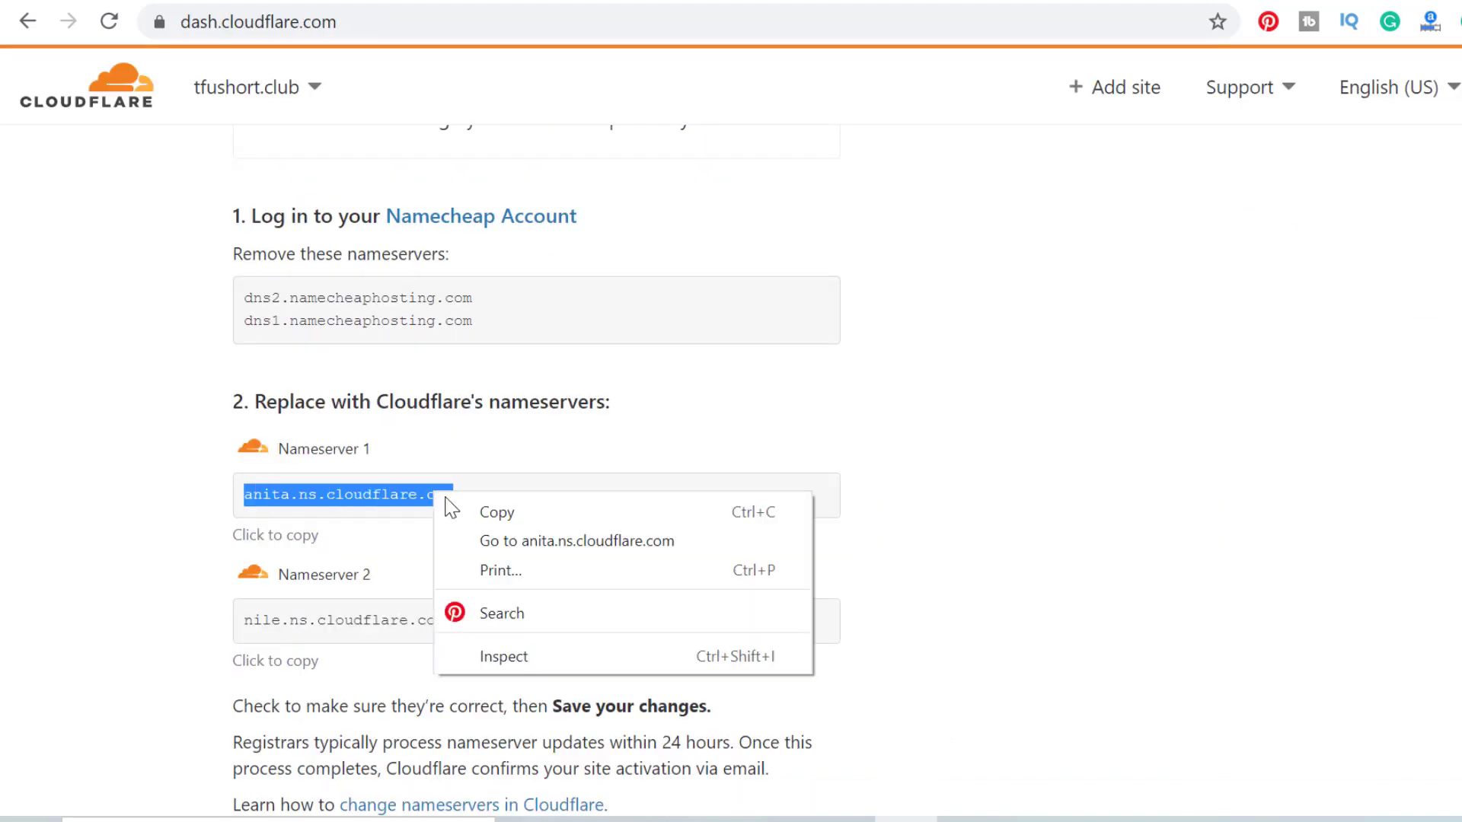
left_click(464, 504)
key("ctrl+Tab")
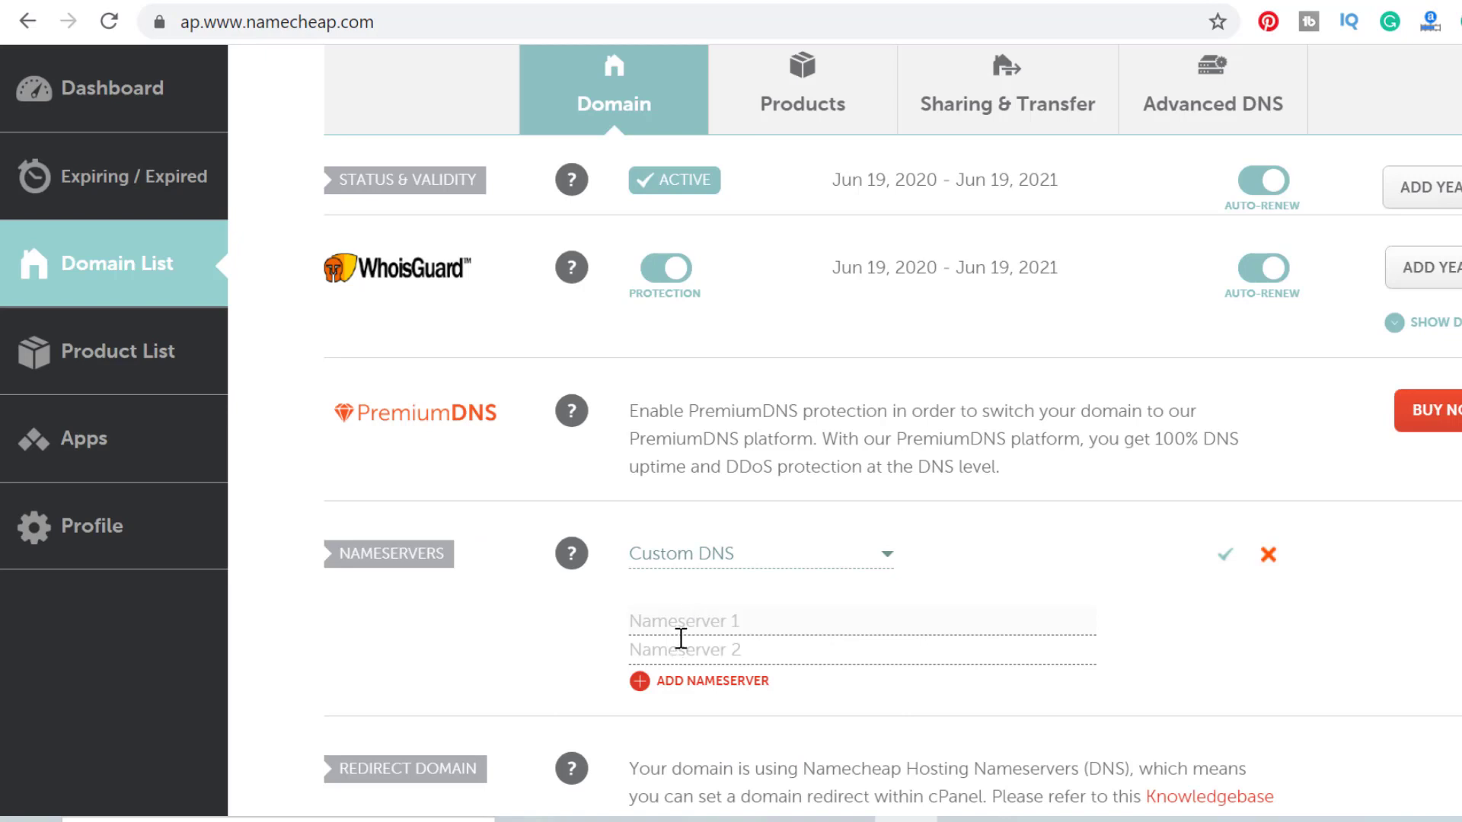
right_click(683, 634)
left_click(762, 399)
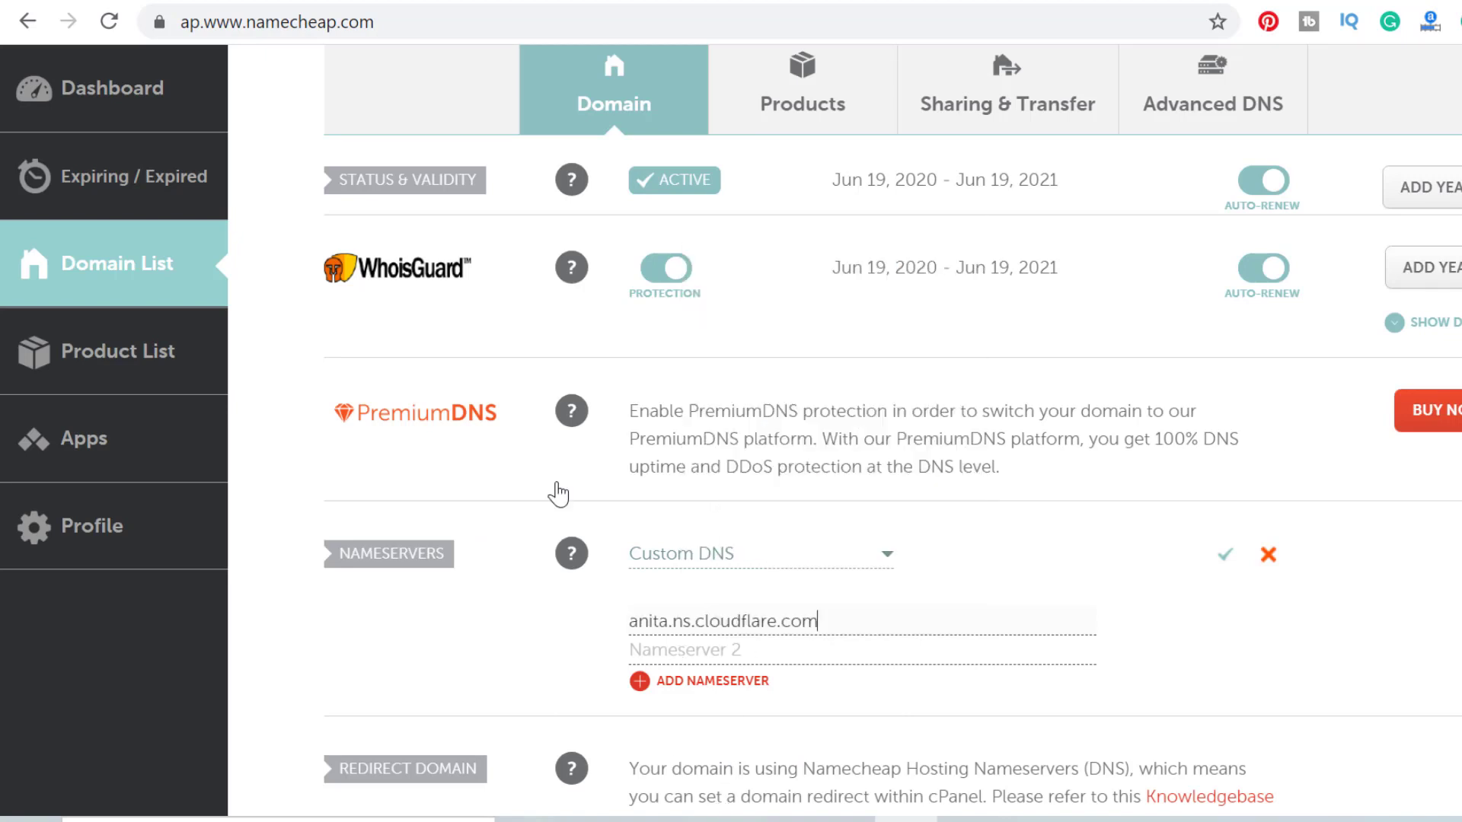
Copy nile.ns.cloudflare.com into Nameserver 2 and save the custom nameservers.
key("ctrl+Tab")
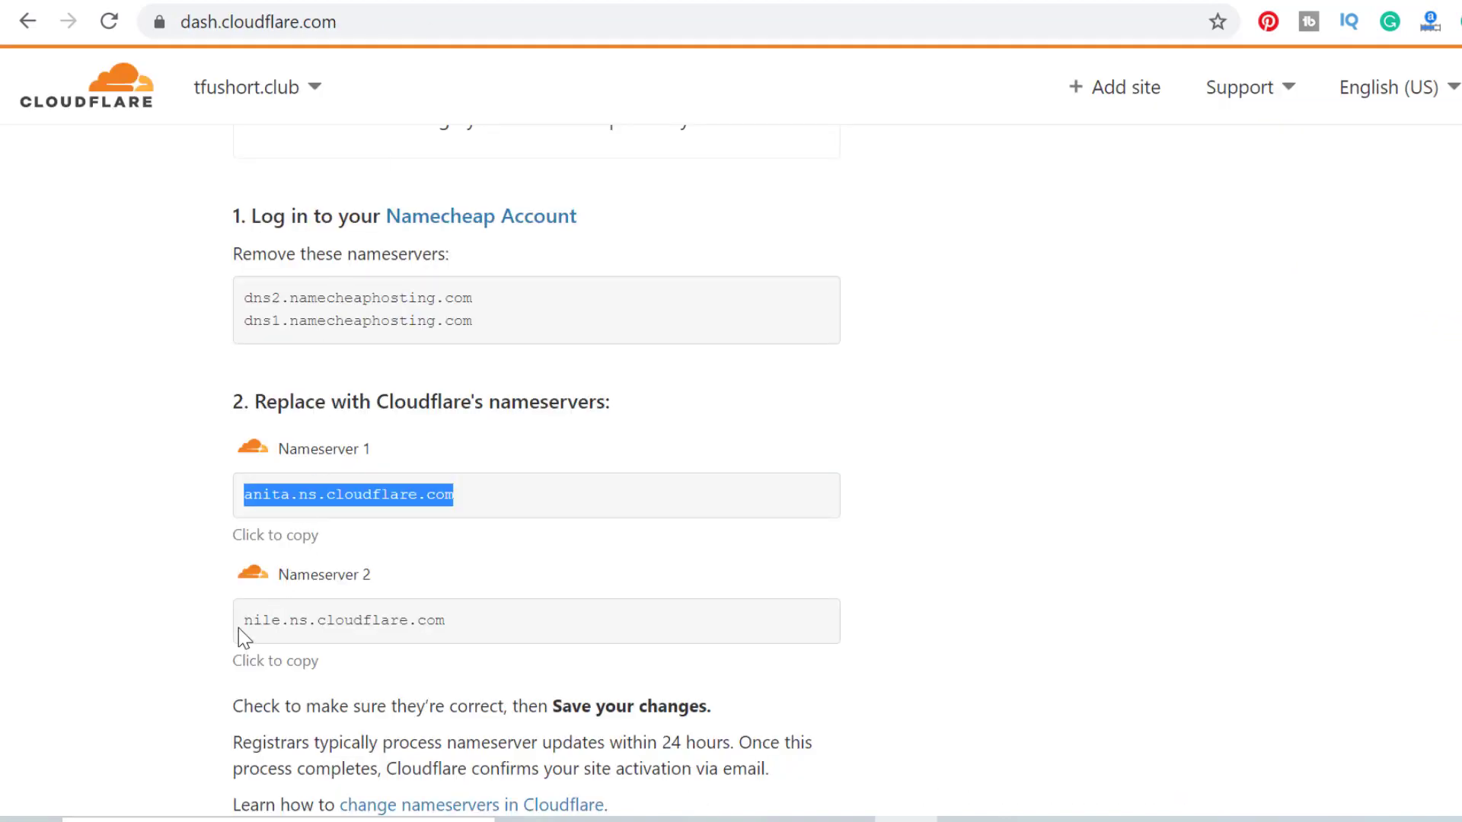
left_click_drag(245, 621, 500, 652)
right_click(404, 627)
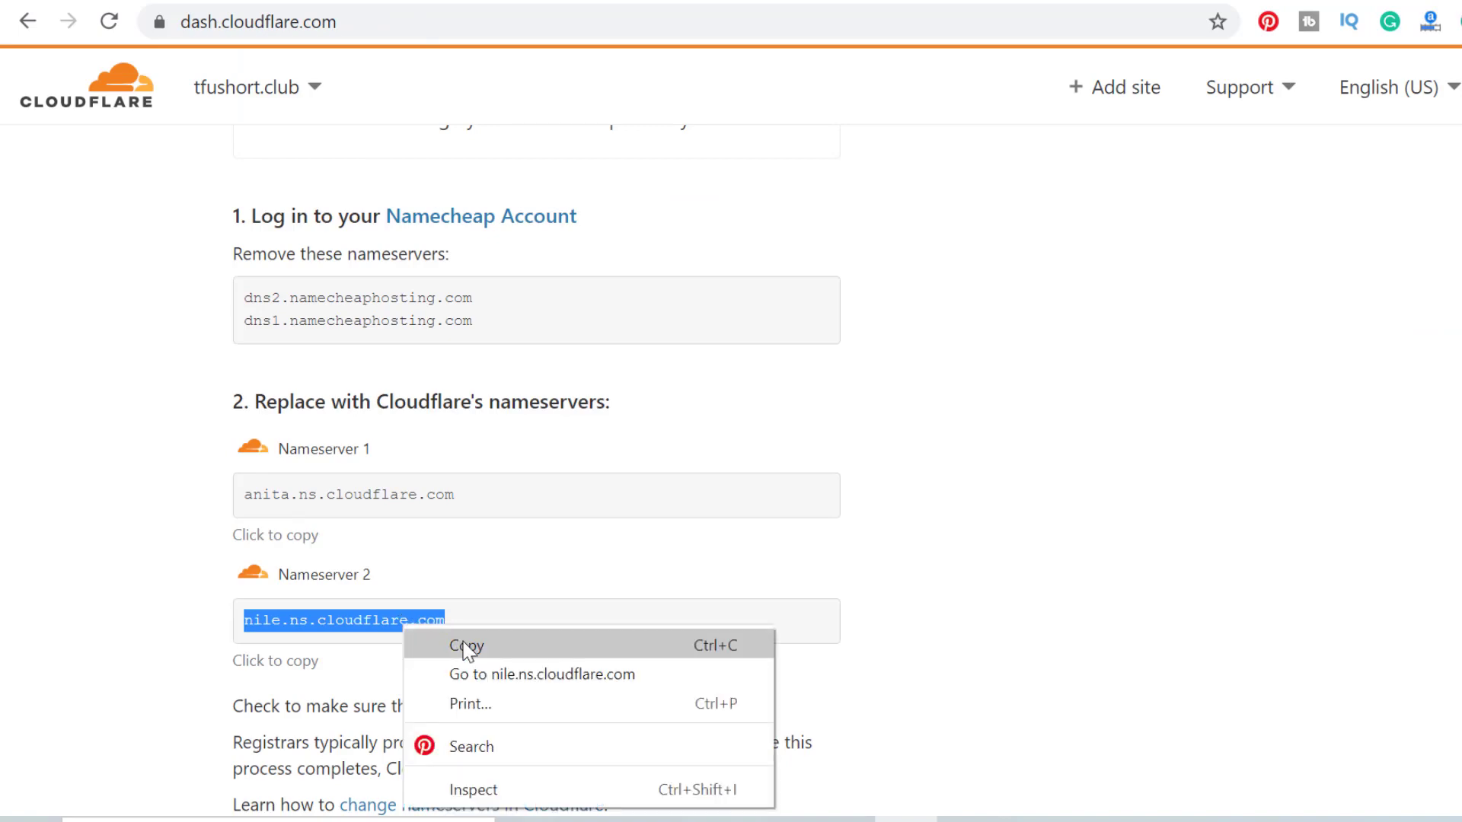
left_click(467, 646)
key("ctrl+Tab")
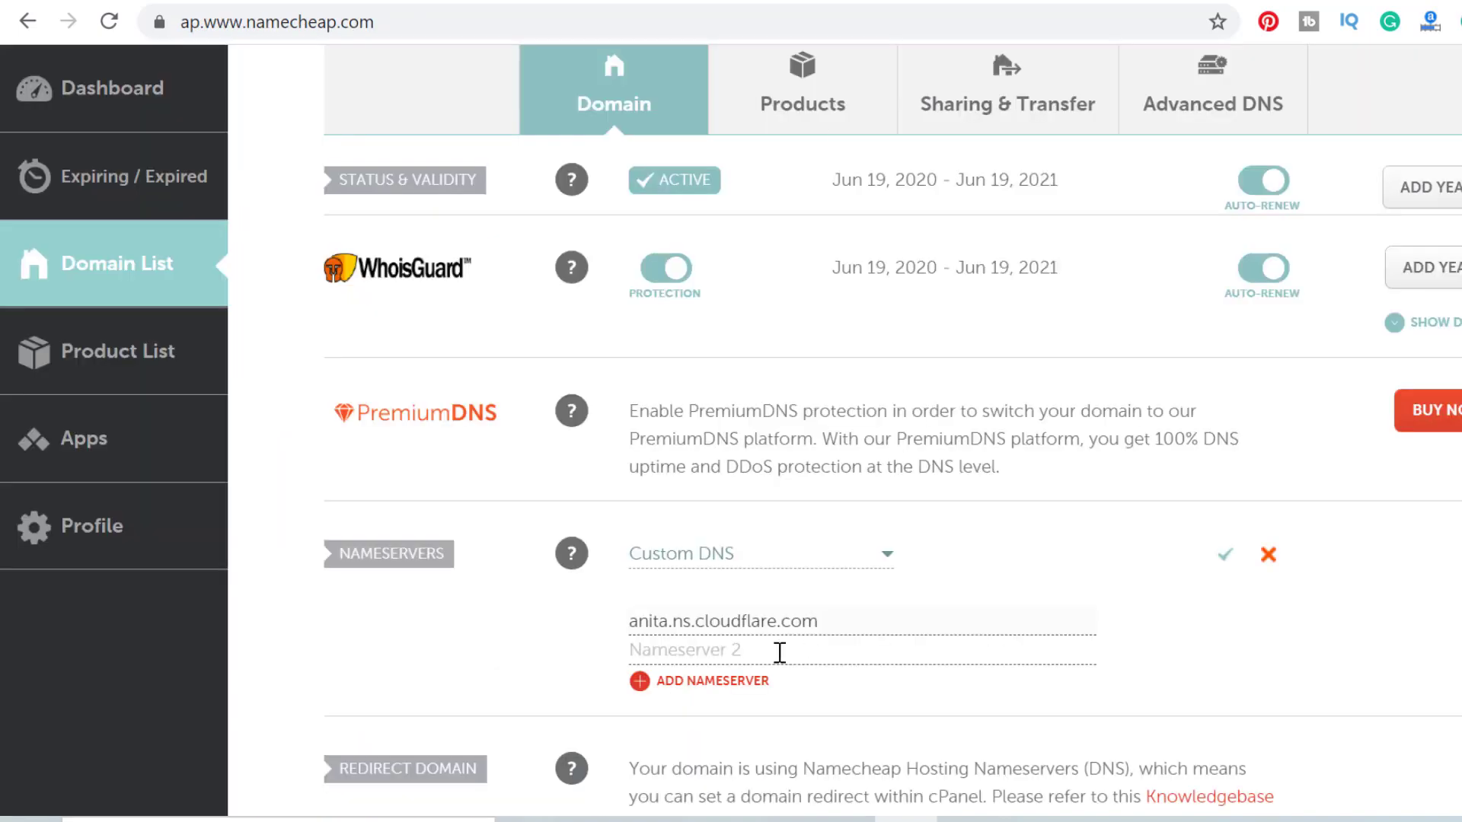
right_click(778, 651)
left_click(871, 421)
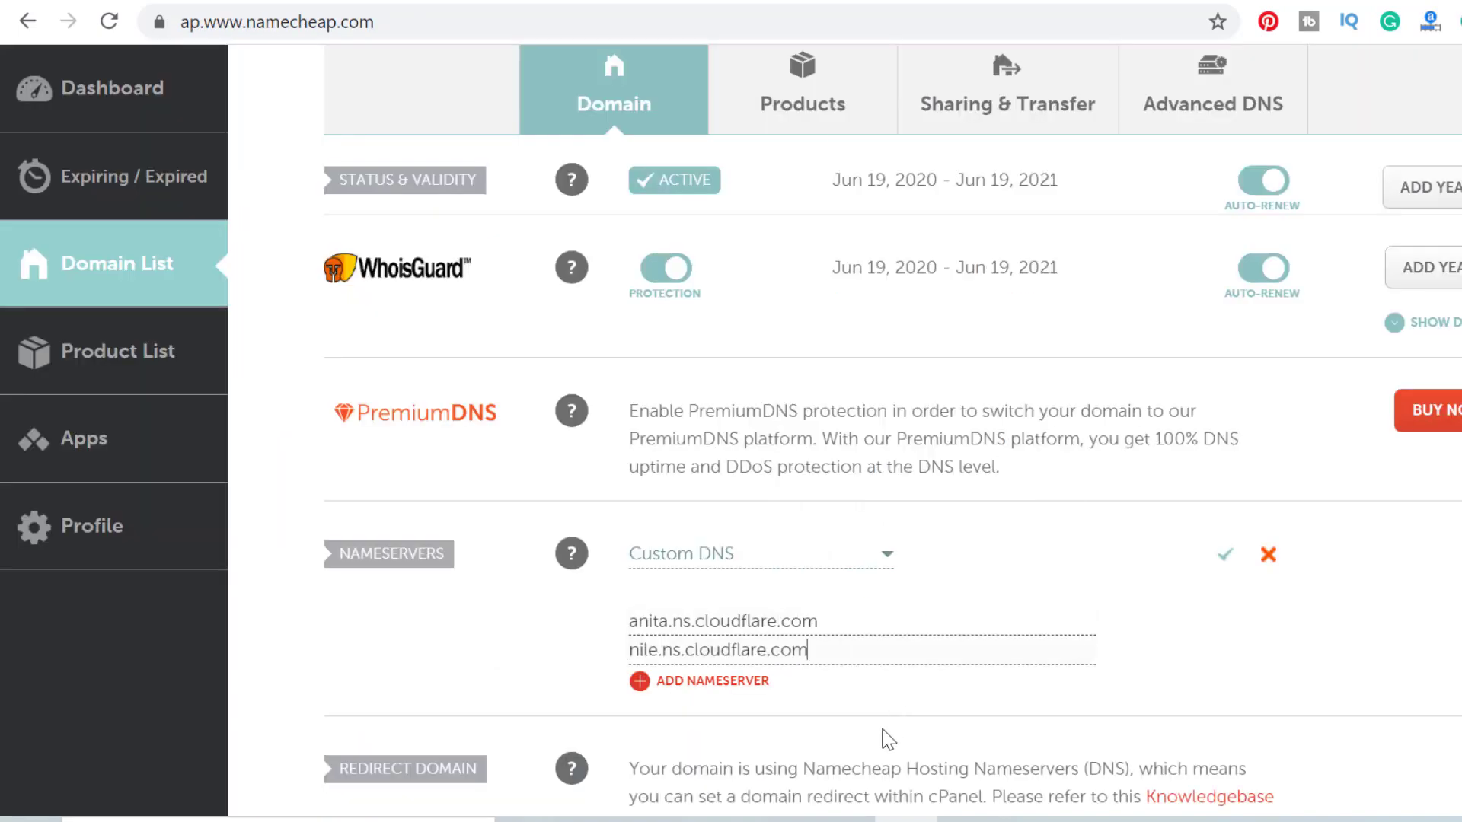
scroll(798, 728, "down", 3)
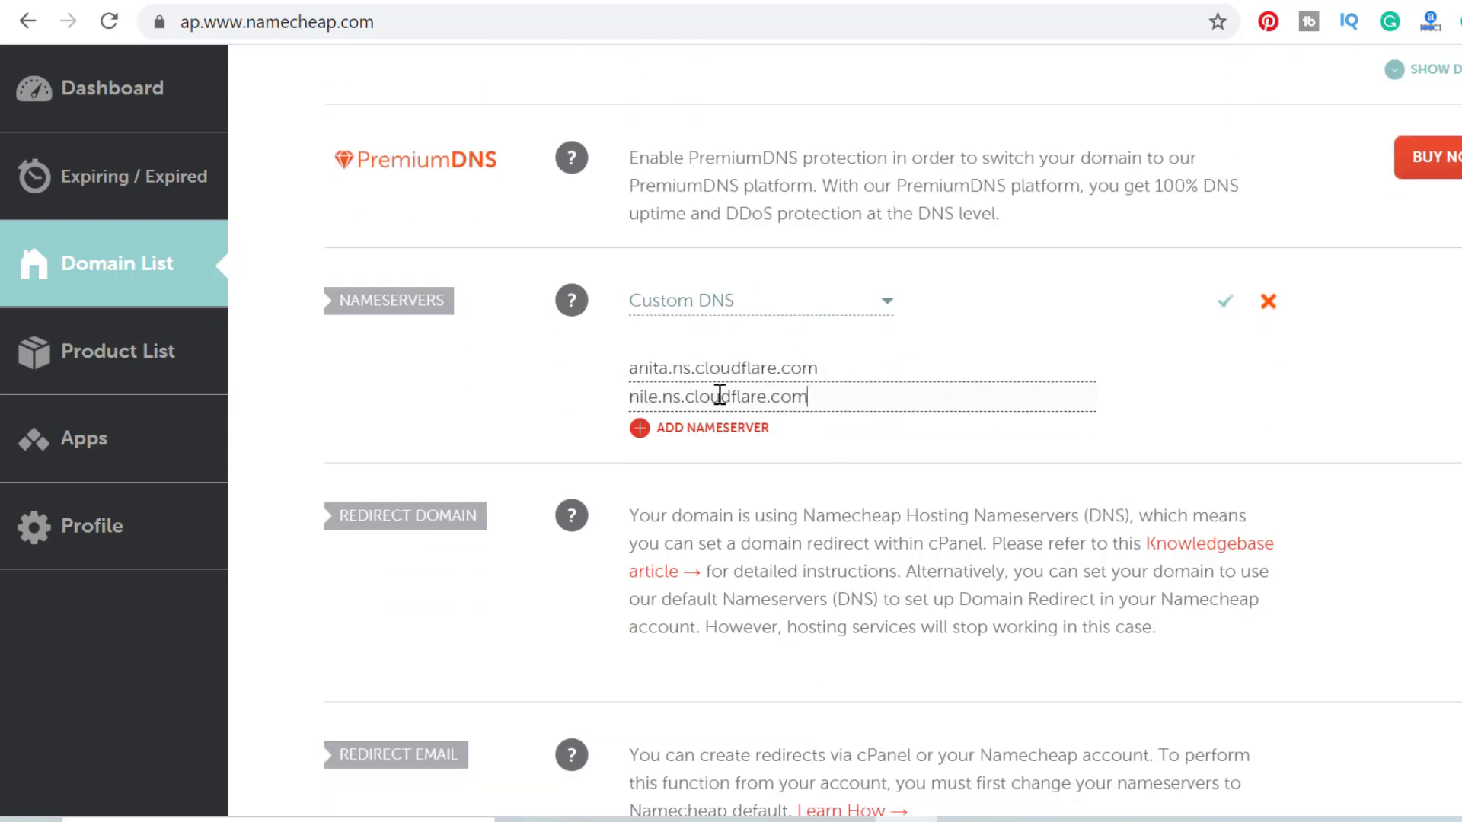
left_click(1226, 303)
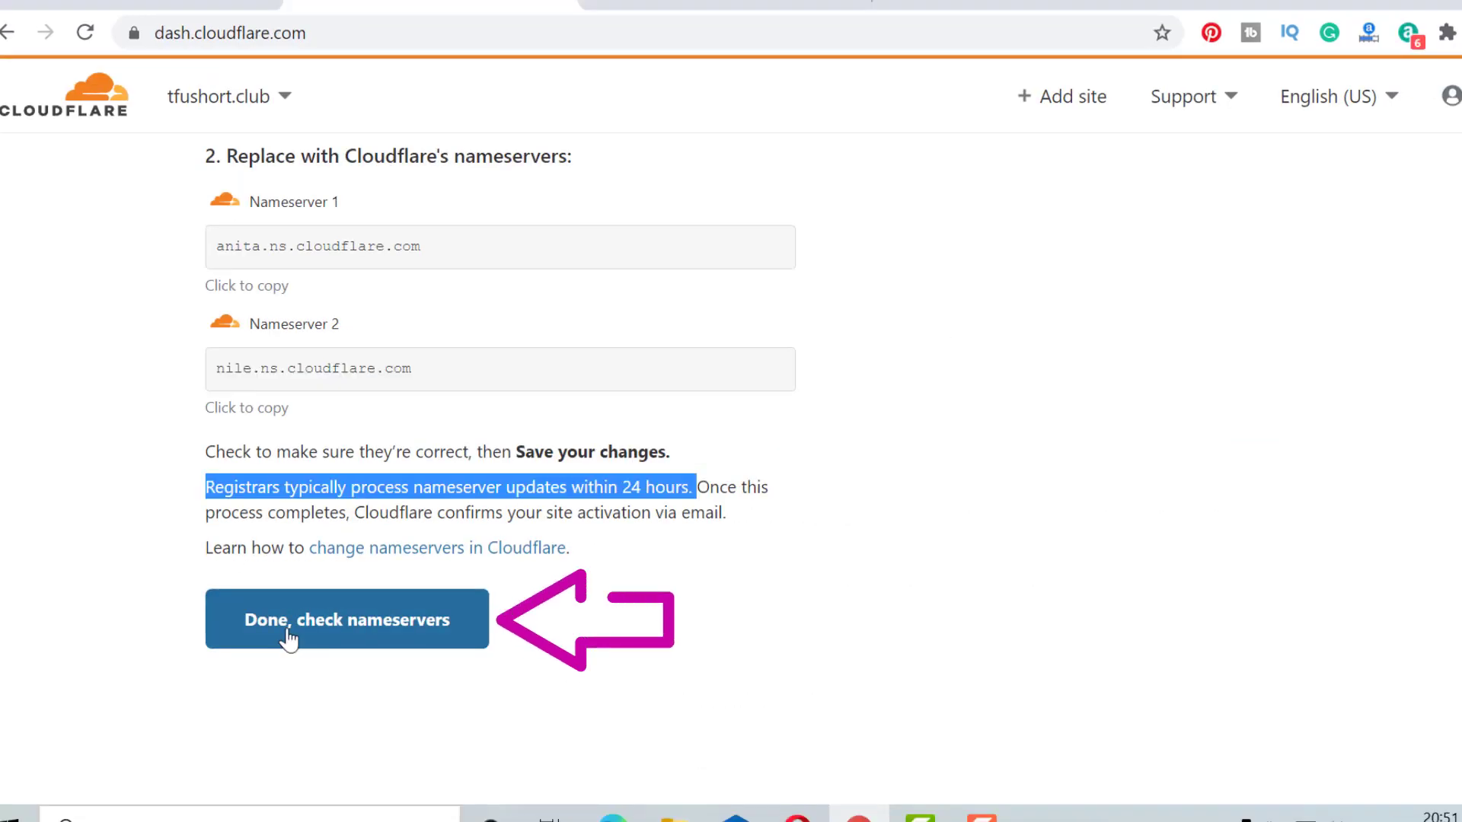
Confirm the nameserver change, save Automatic HTTPS Rewrites, and turn Always Use HTTPS on.
left_click(290, 639)
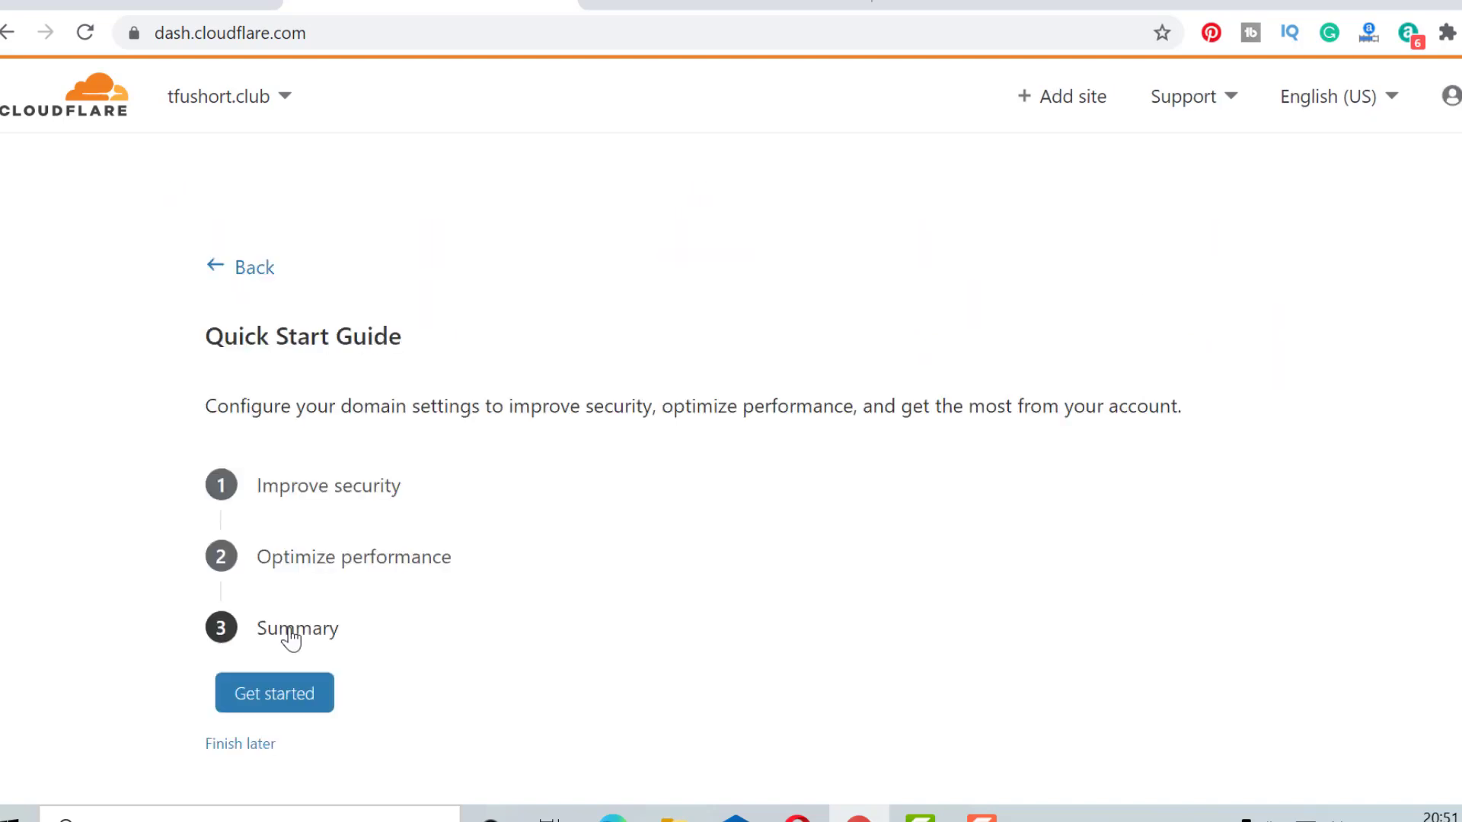
scroll(321, 445, "down", 3)
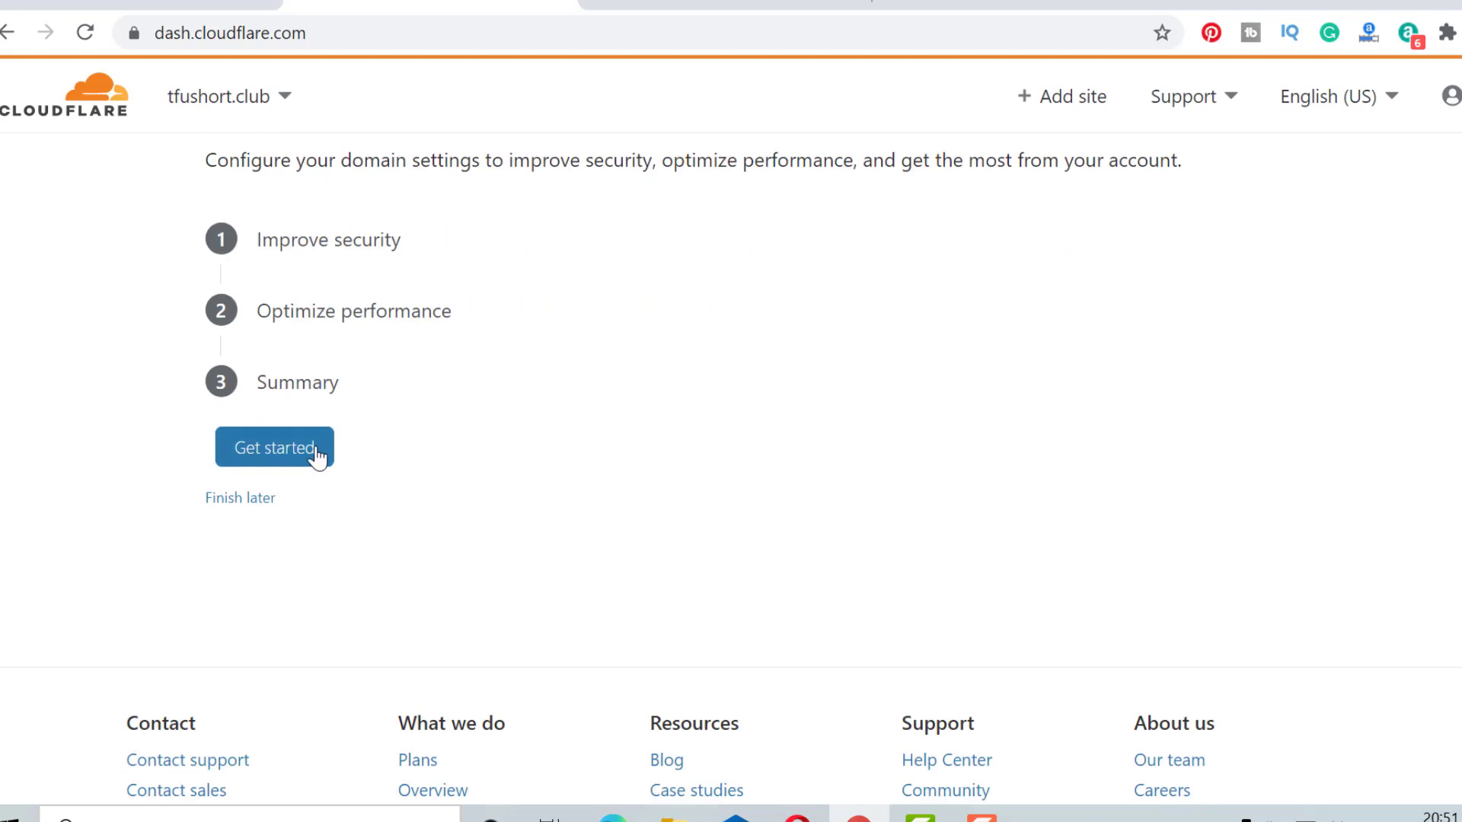
scroll(255, 346, "up", 2)
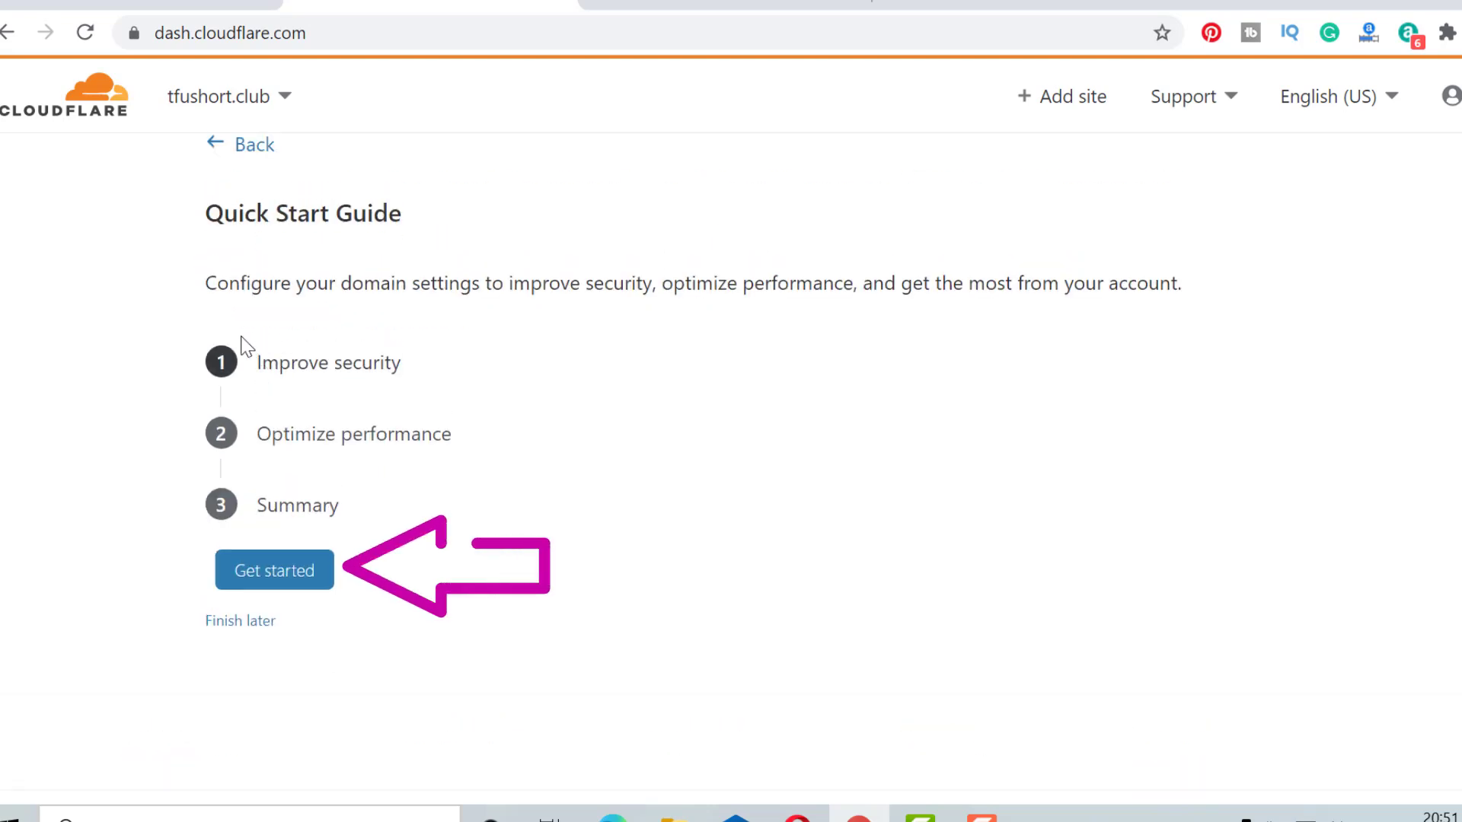
left_click(296, 583)
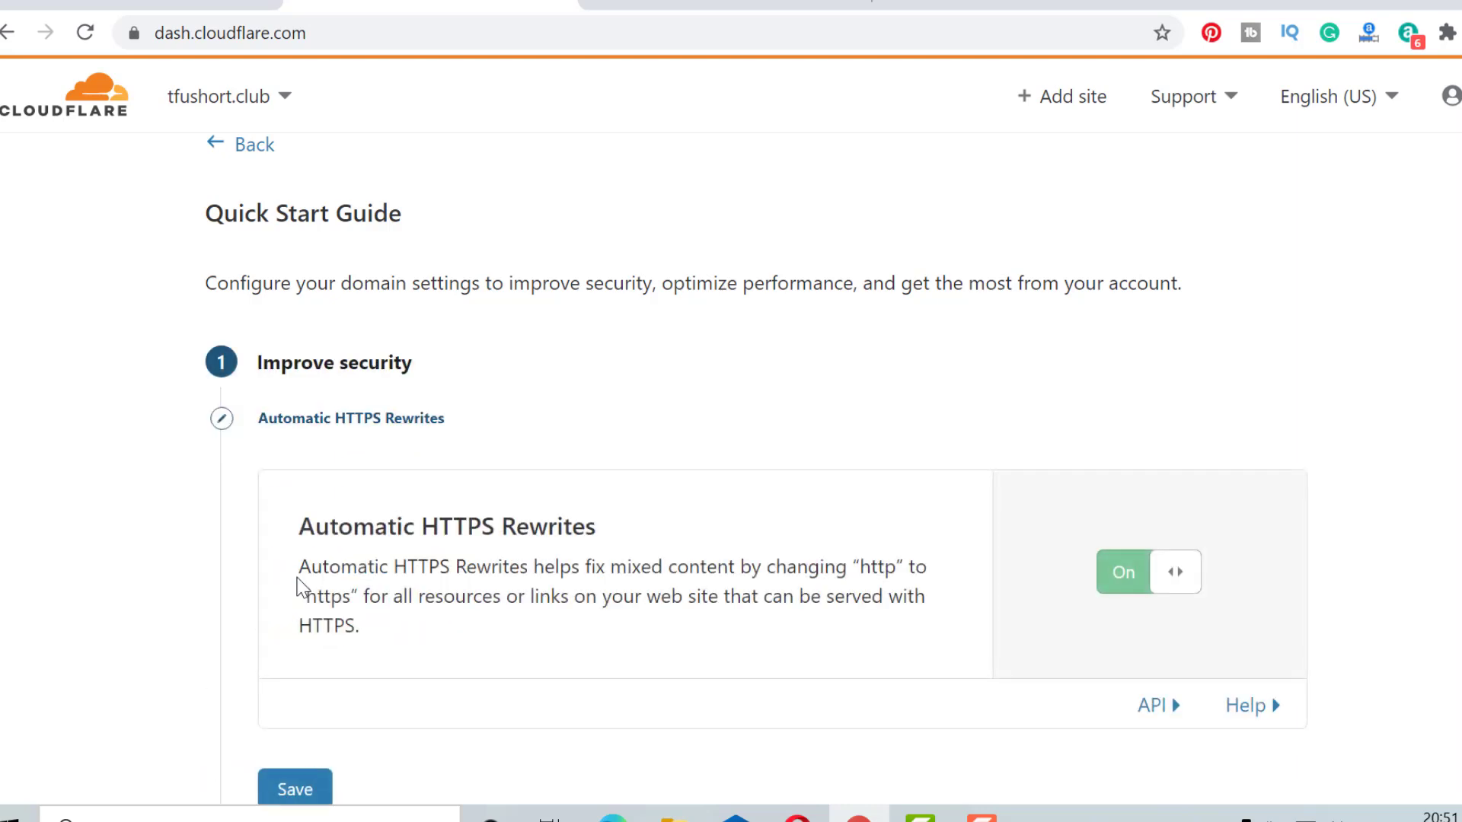
scroll(300, 582, "down", 3)
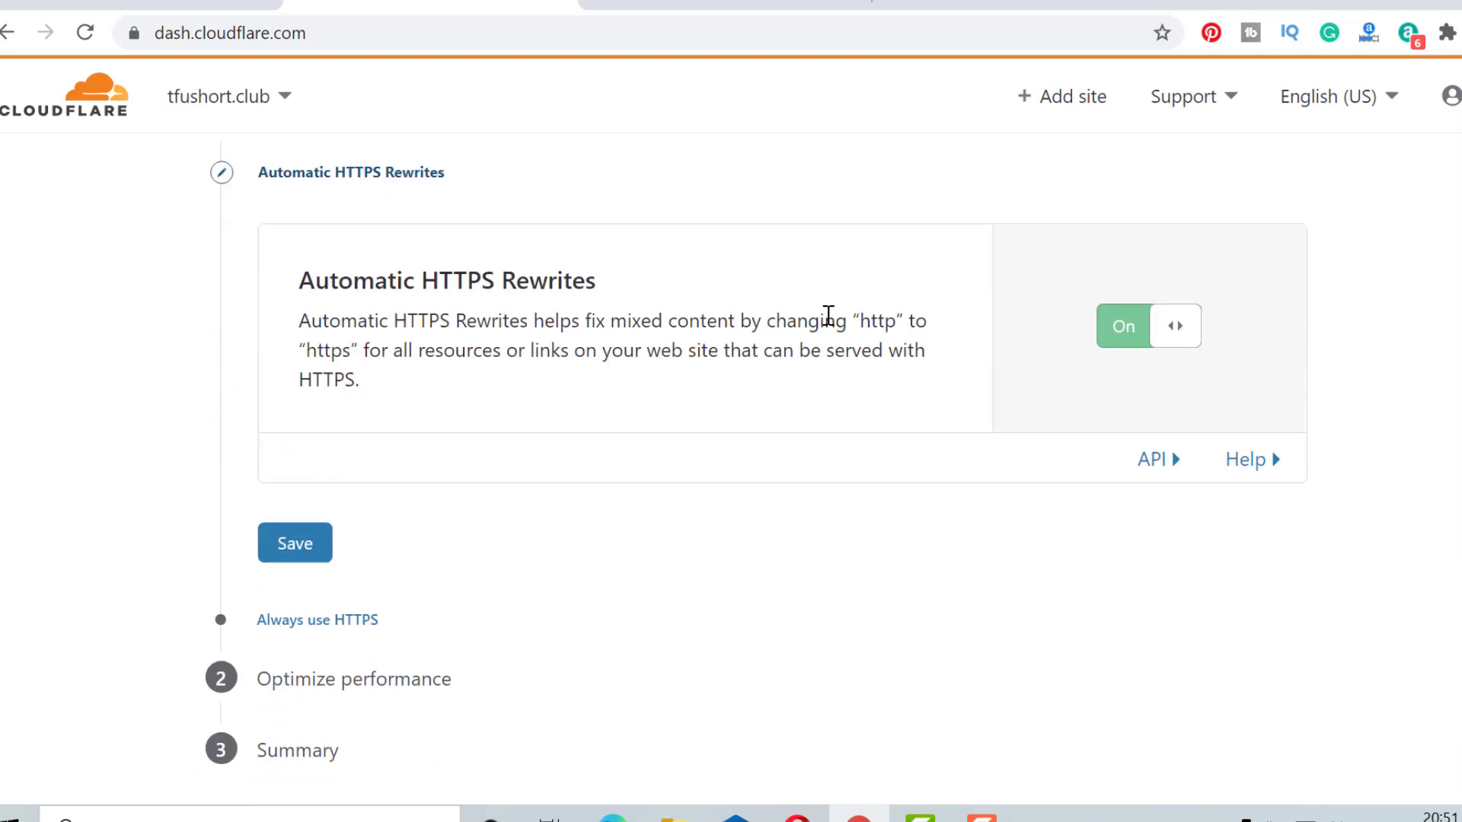
left_click(307, 550)
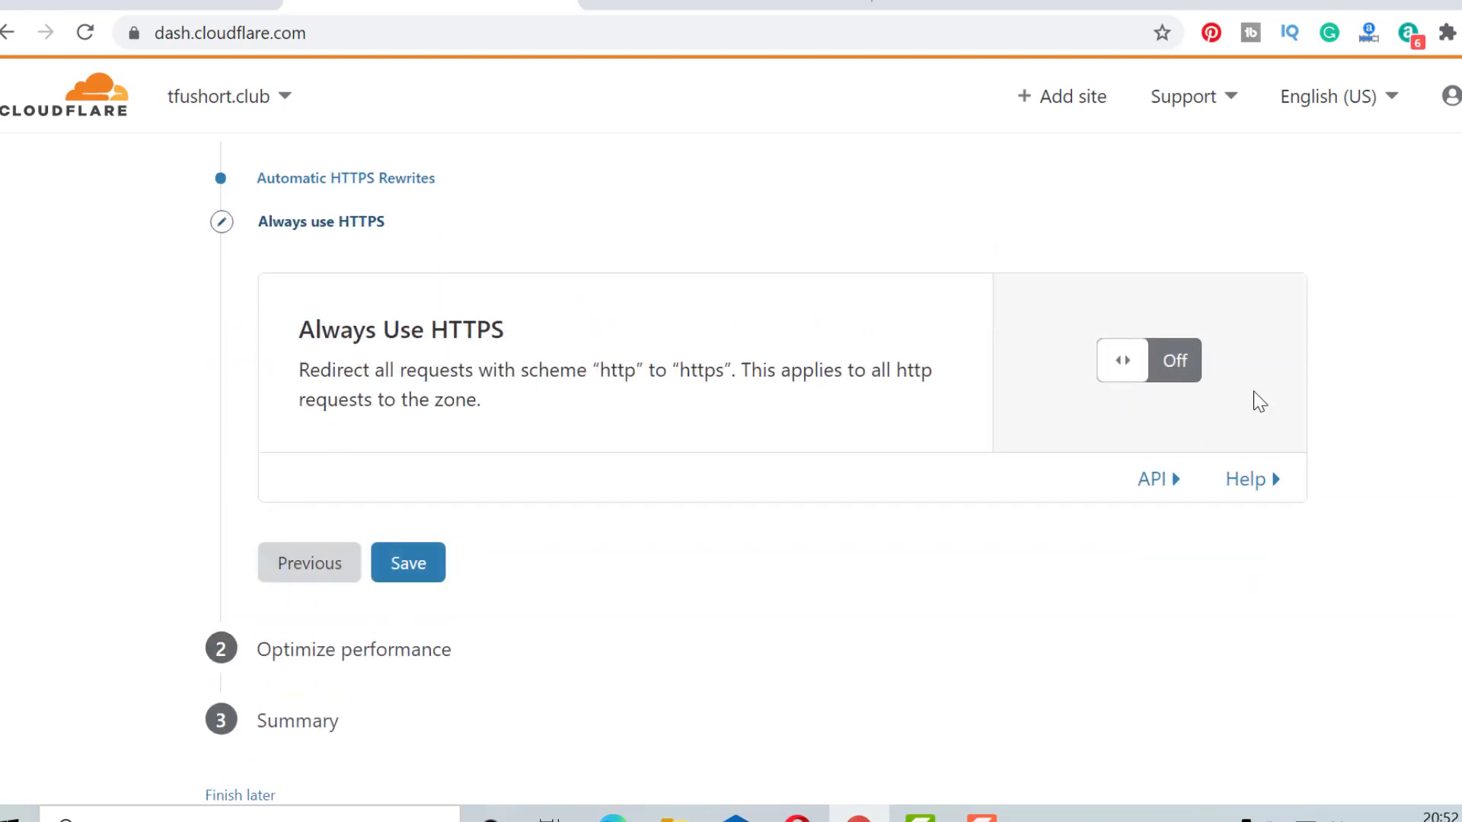
left_click(1181, 382)
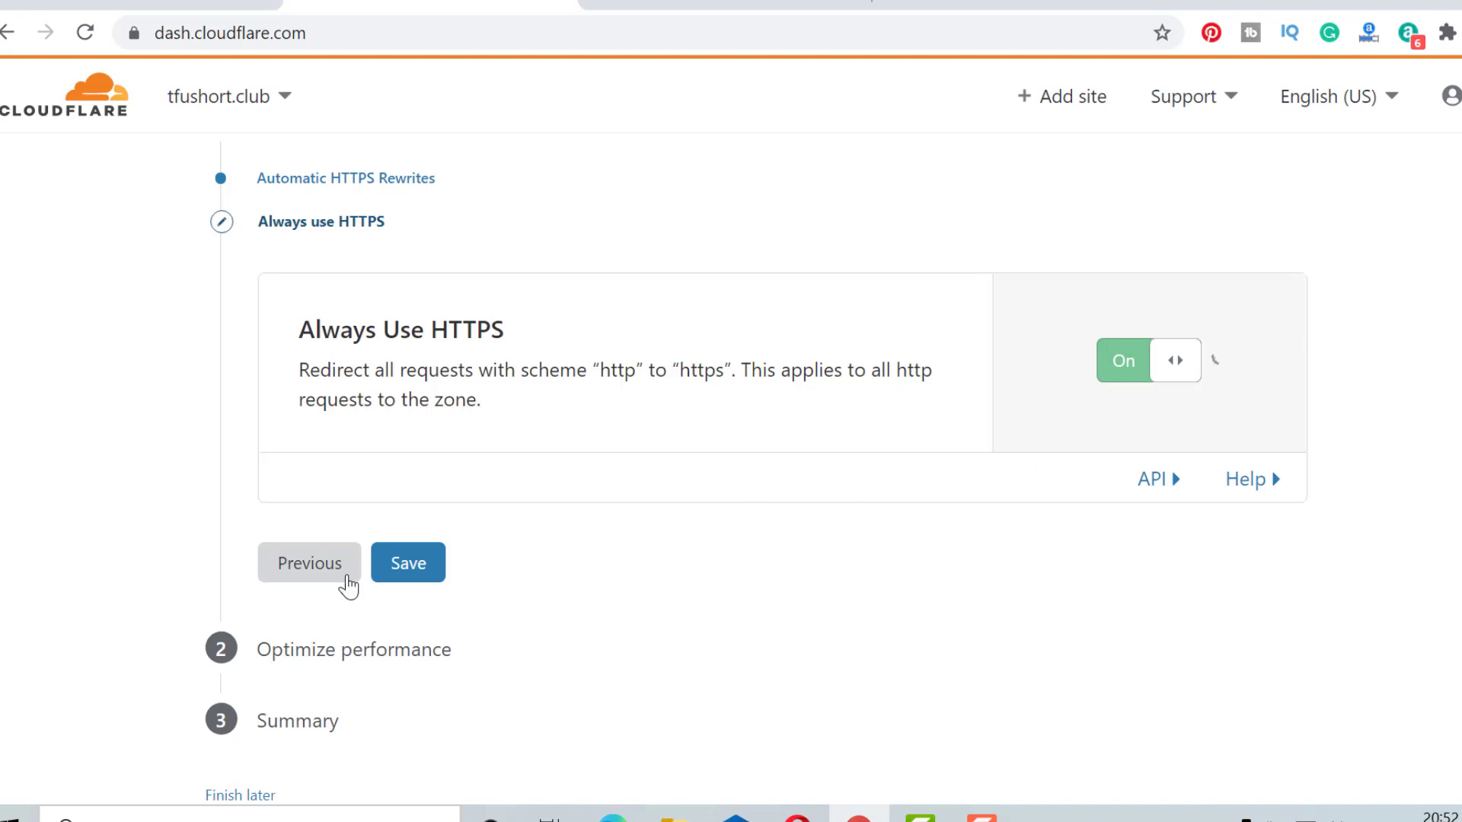
left_click(397, 588)
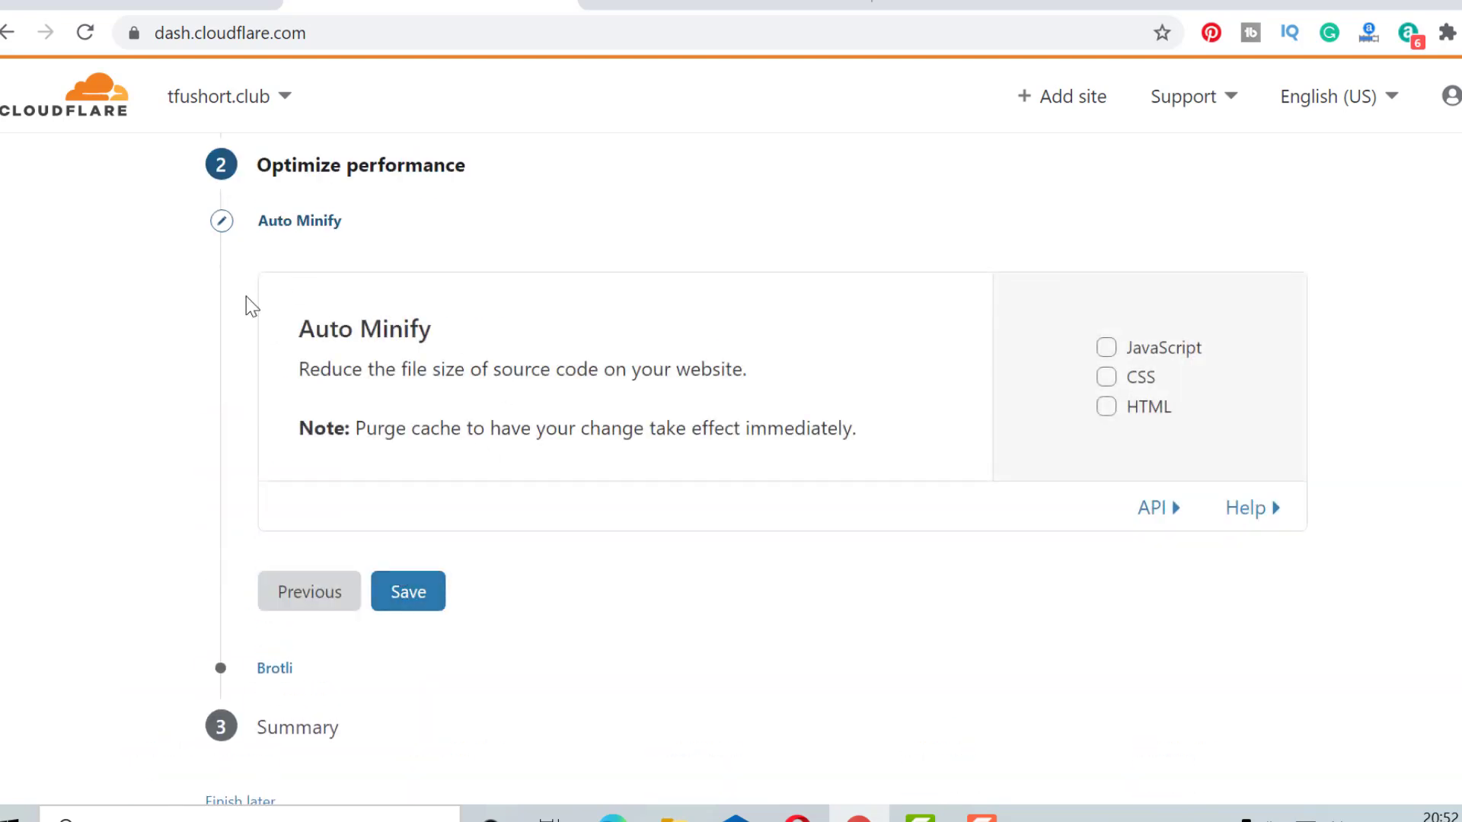
Enable Auto Minify for JavaScript, CSS and HTML, then save Brotli.
left_click(1150, 352)
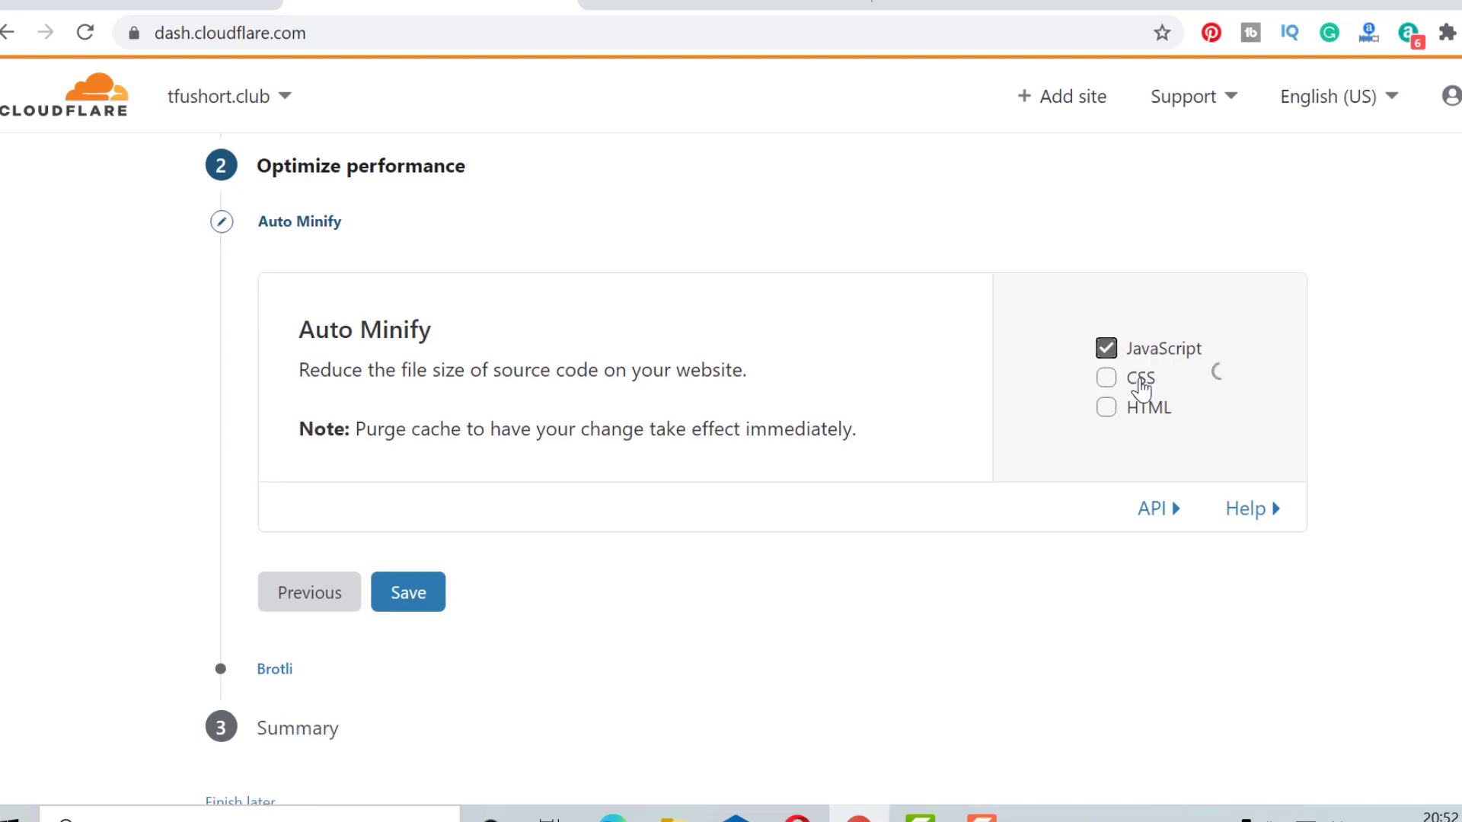
left_click(1142, 379)
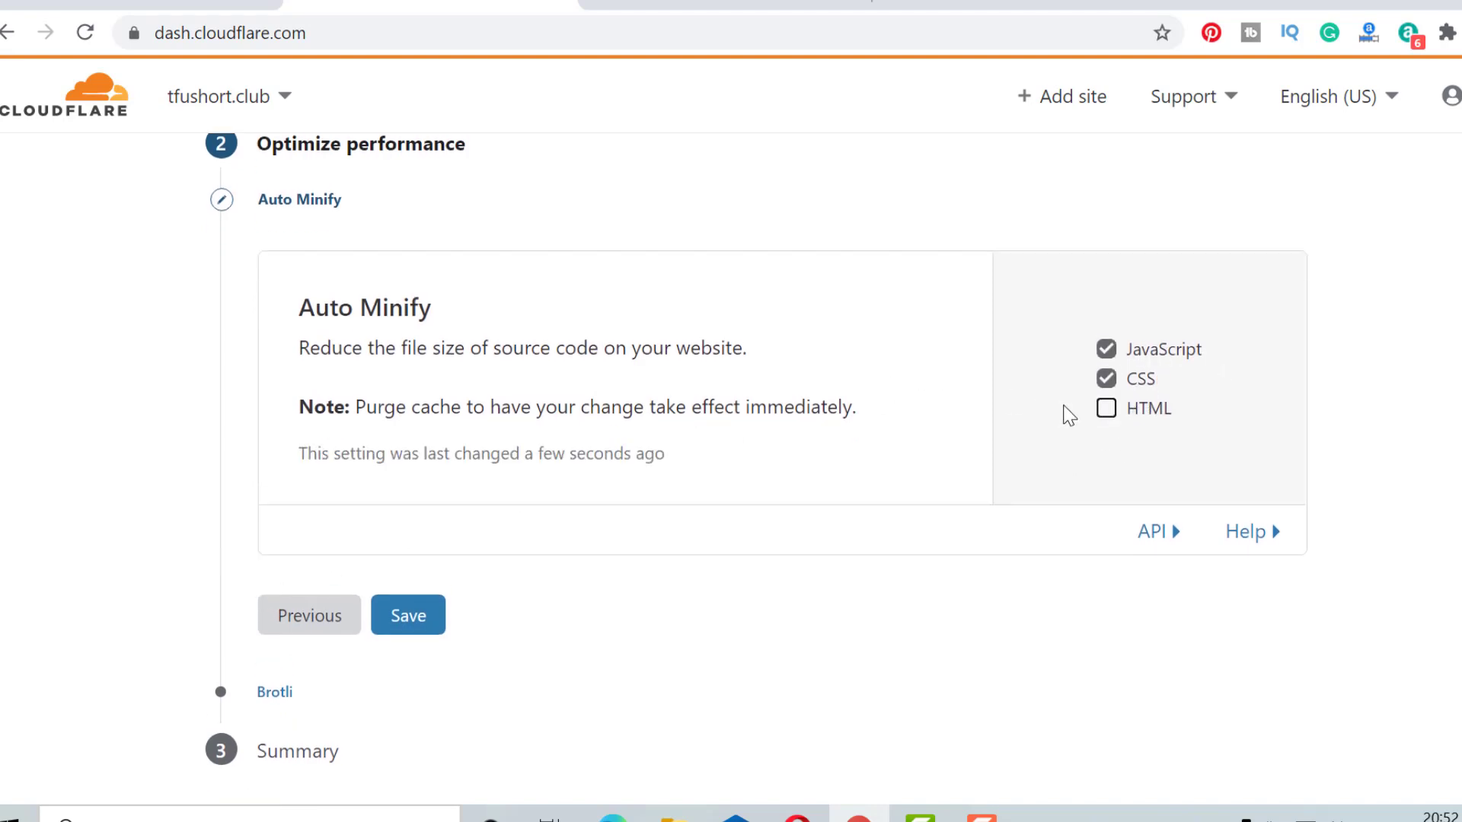
left_click(1104, 411)
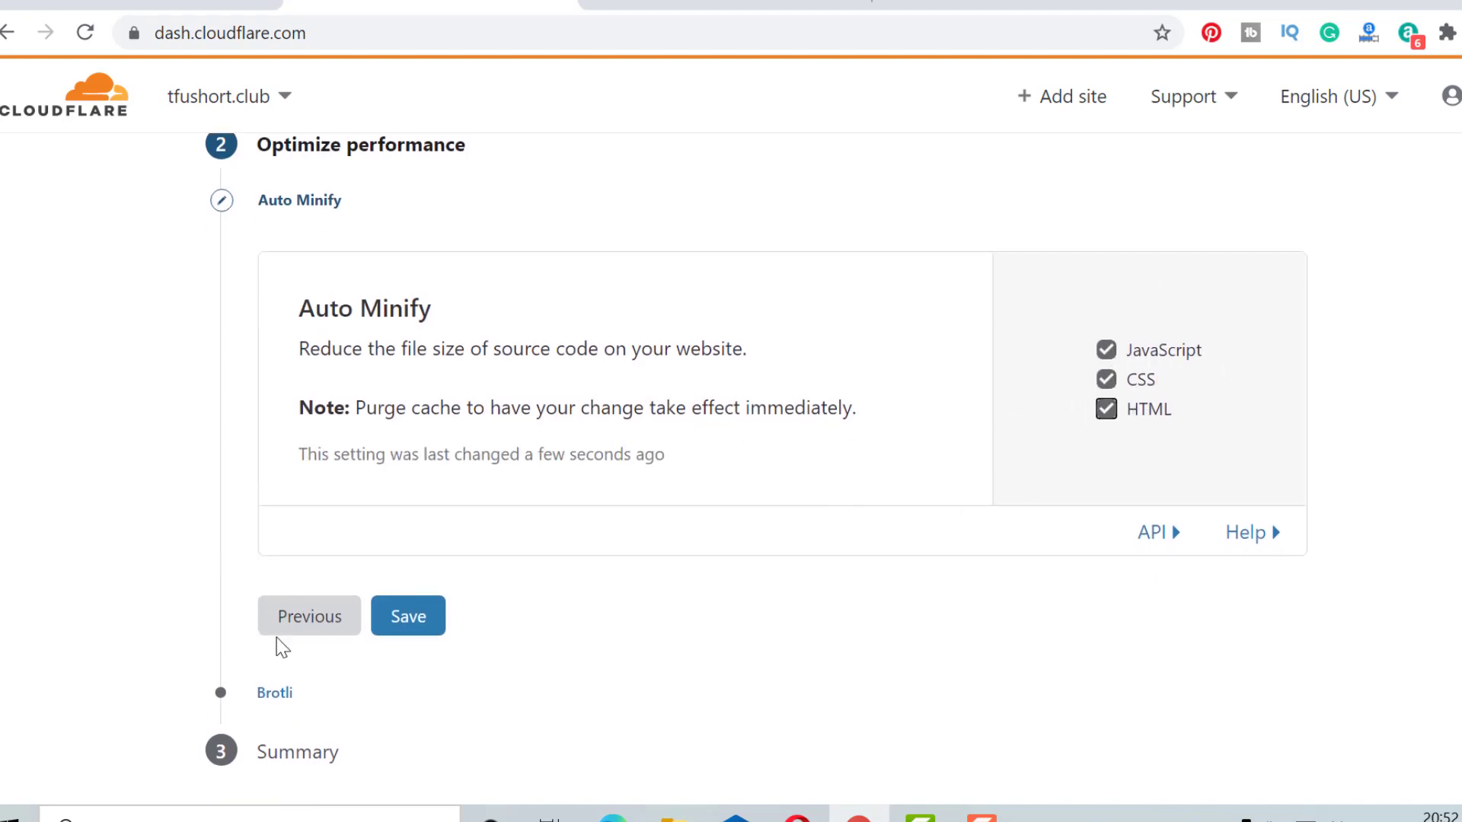
left_click(413, 623)
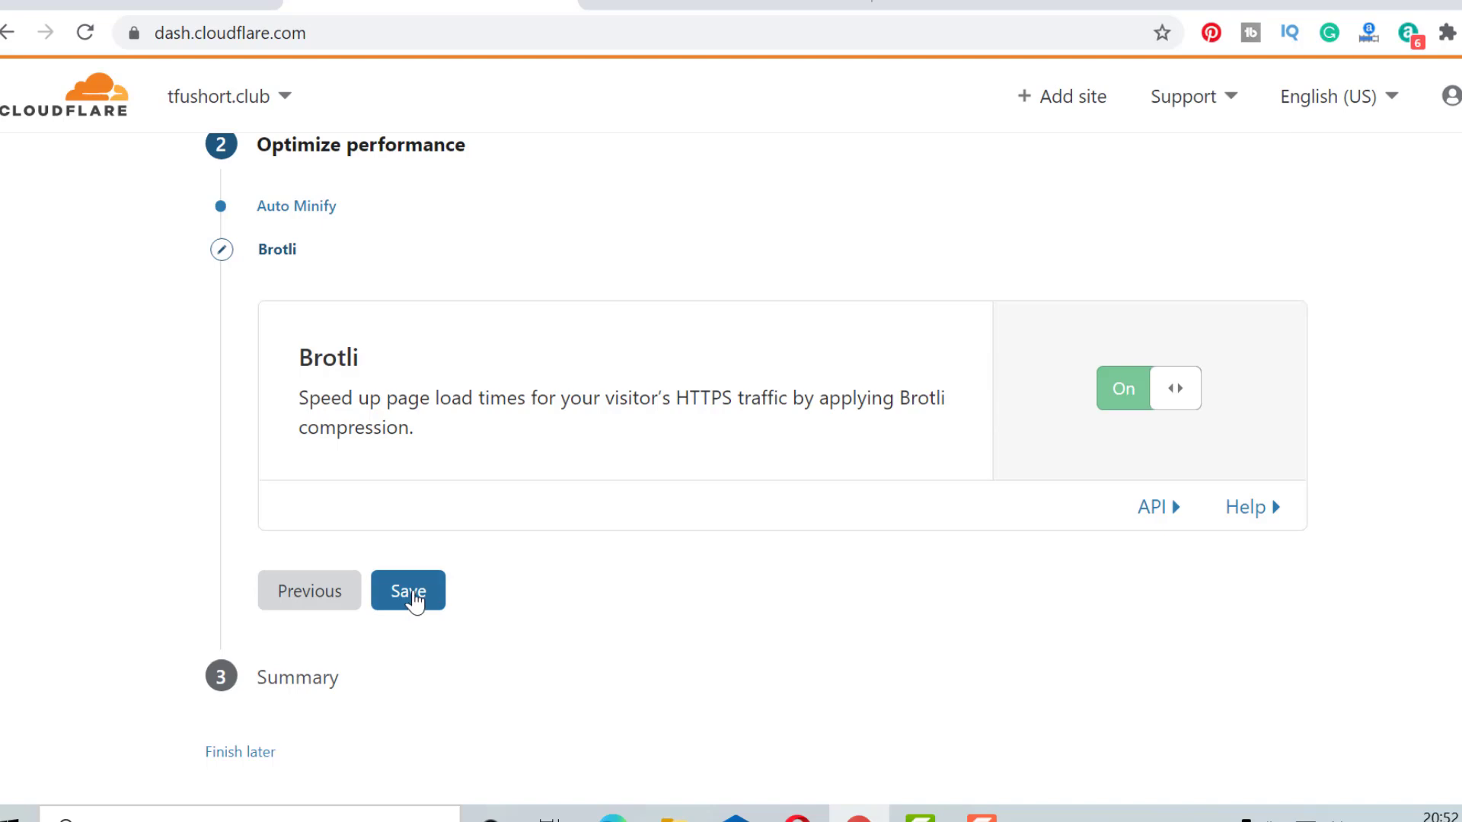
left_click(408, 606)
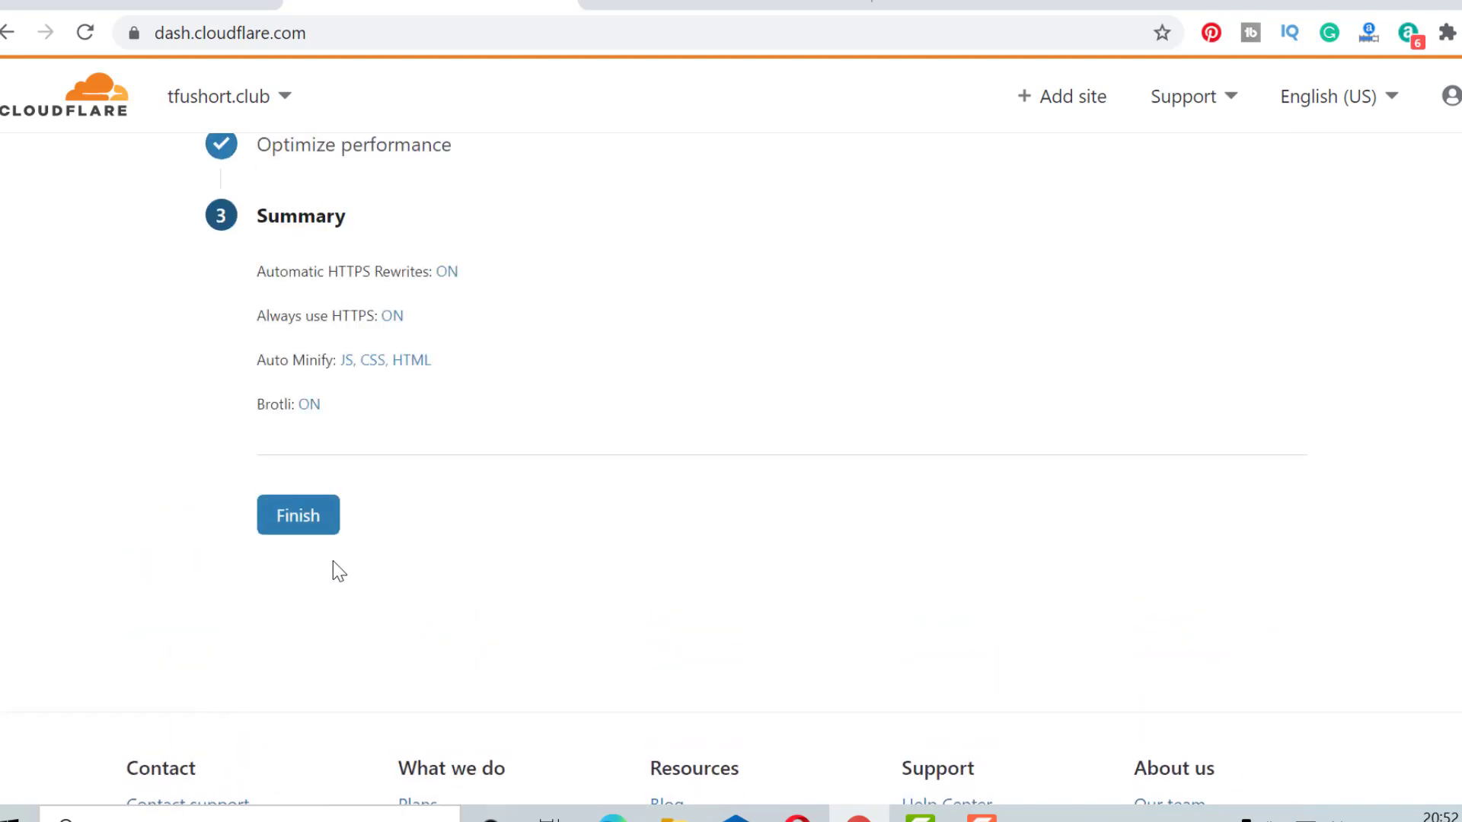
Finish the quick start guide and scroll the Overview to the nameserver instructions.
left_click(328, 517)
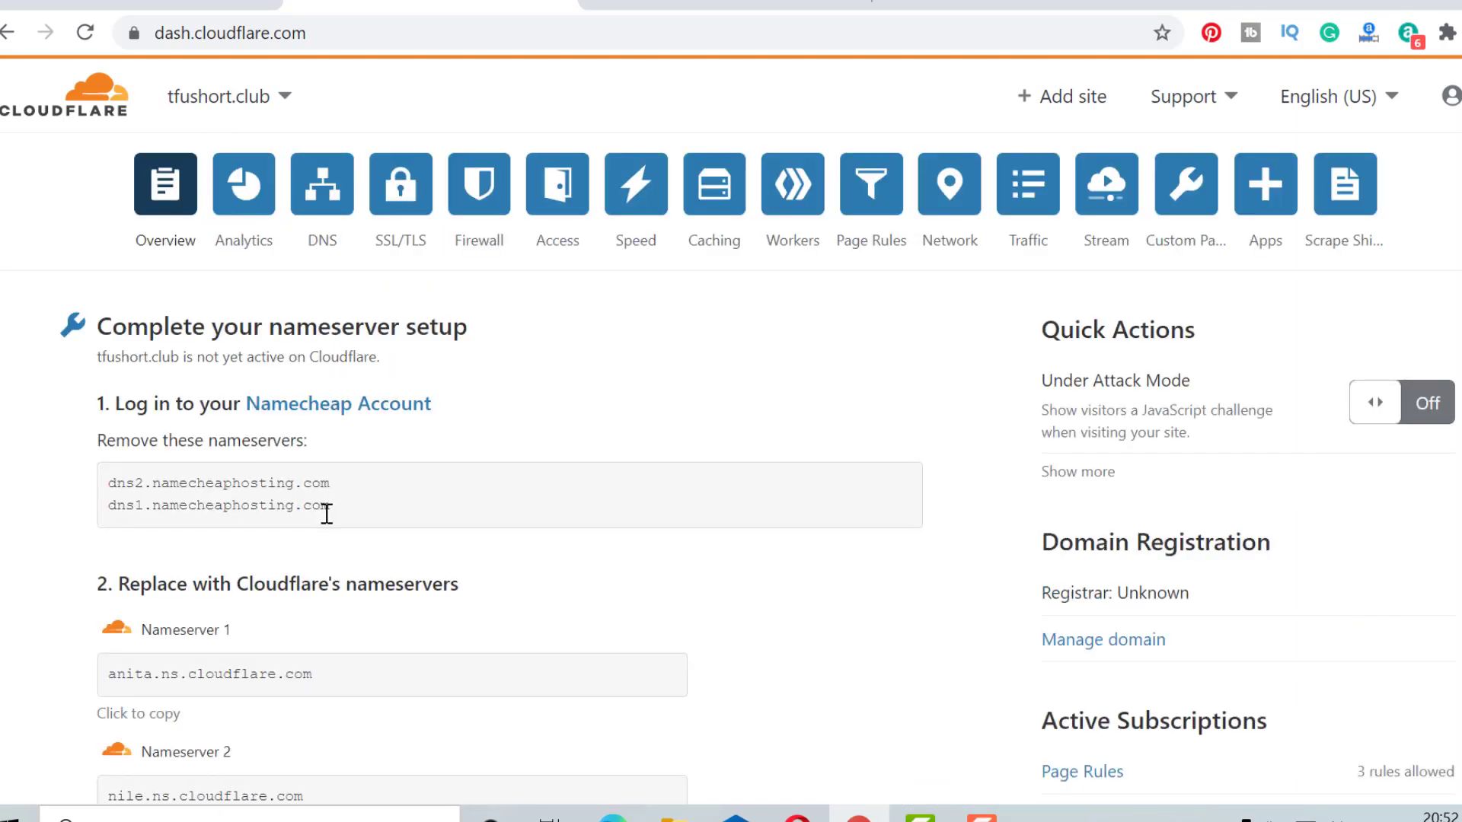
scroll(326, 514, "down", 3)
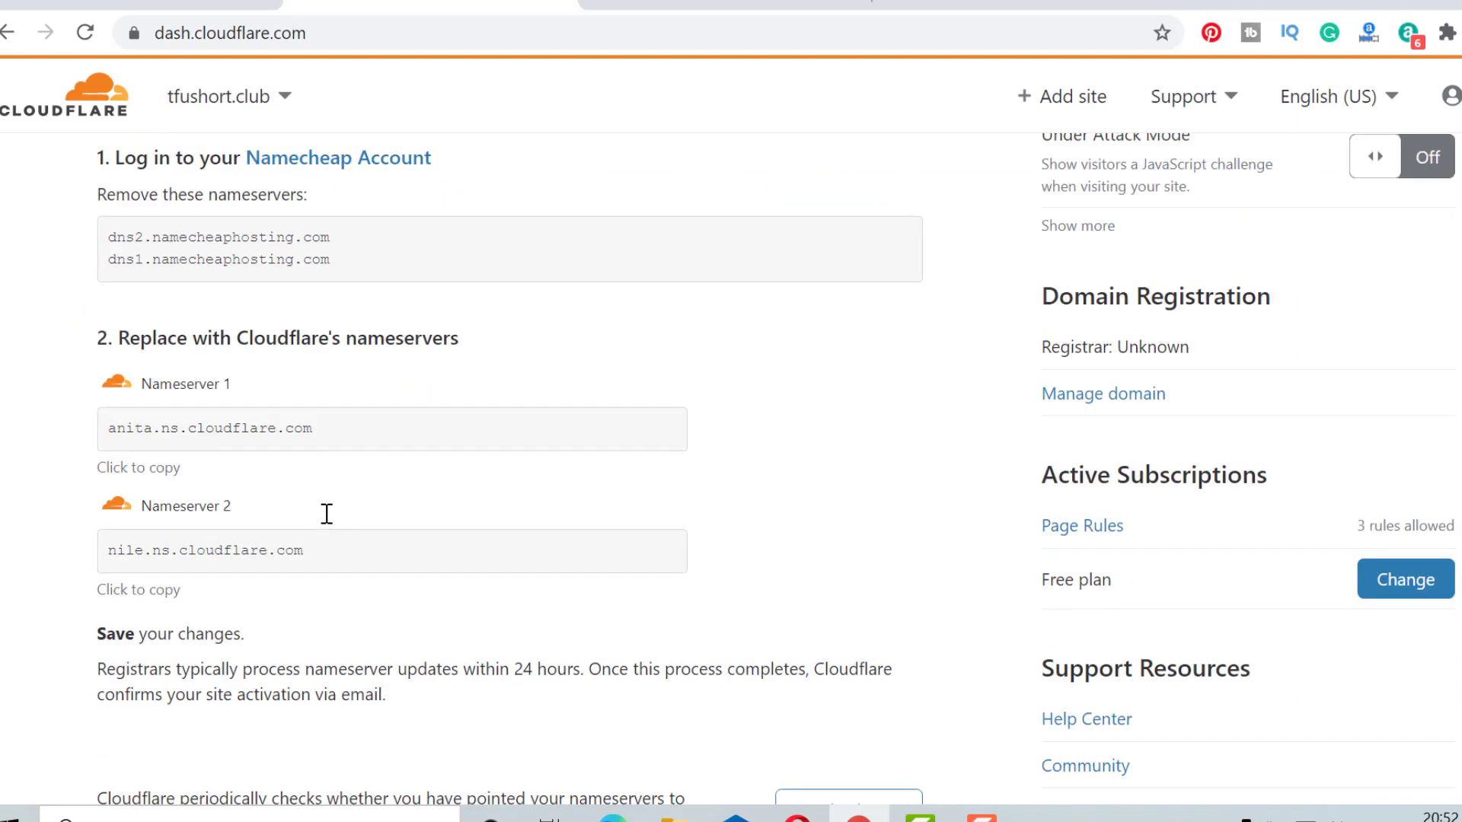
scroll(326, 515, "down", 2)
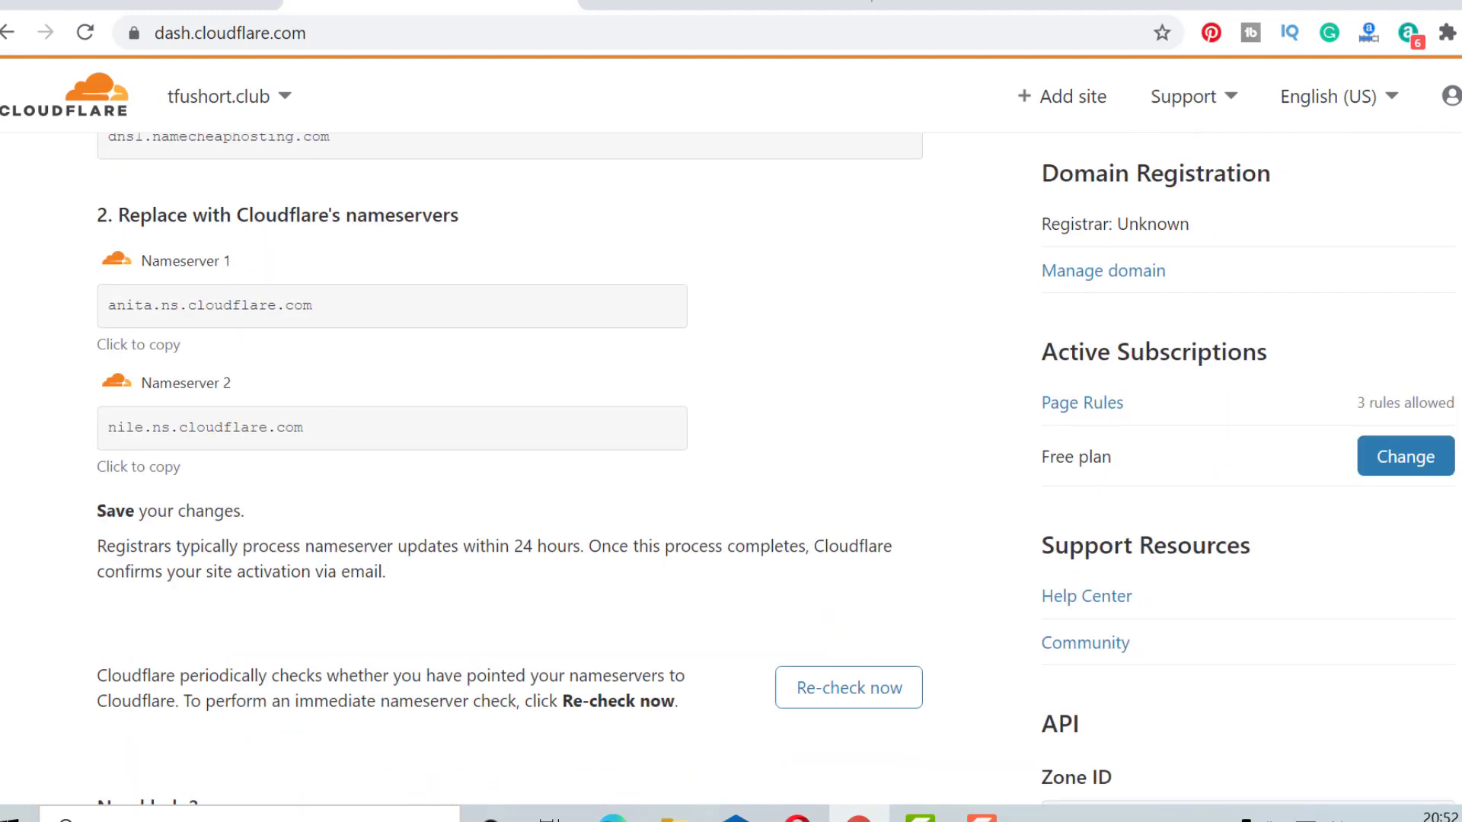
key("ctrl+Tab")
key("ctrl+Tab")
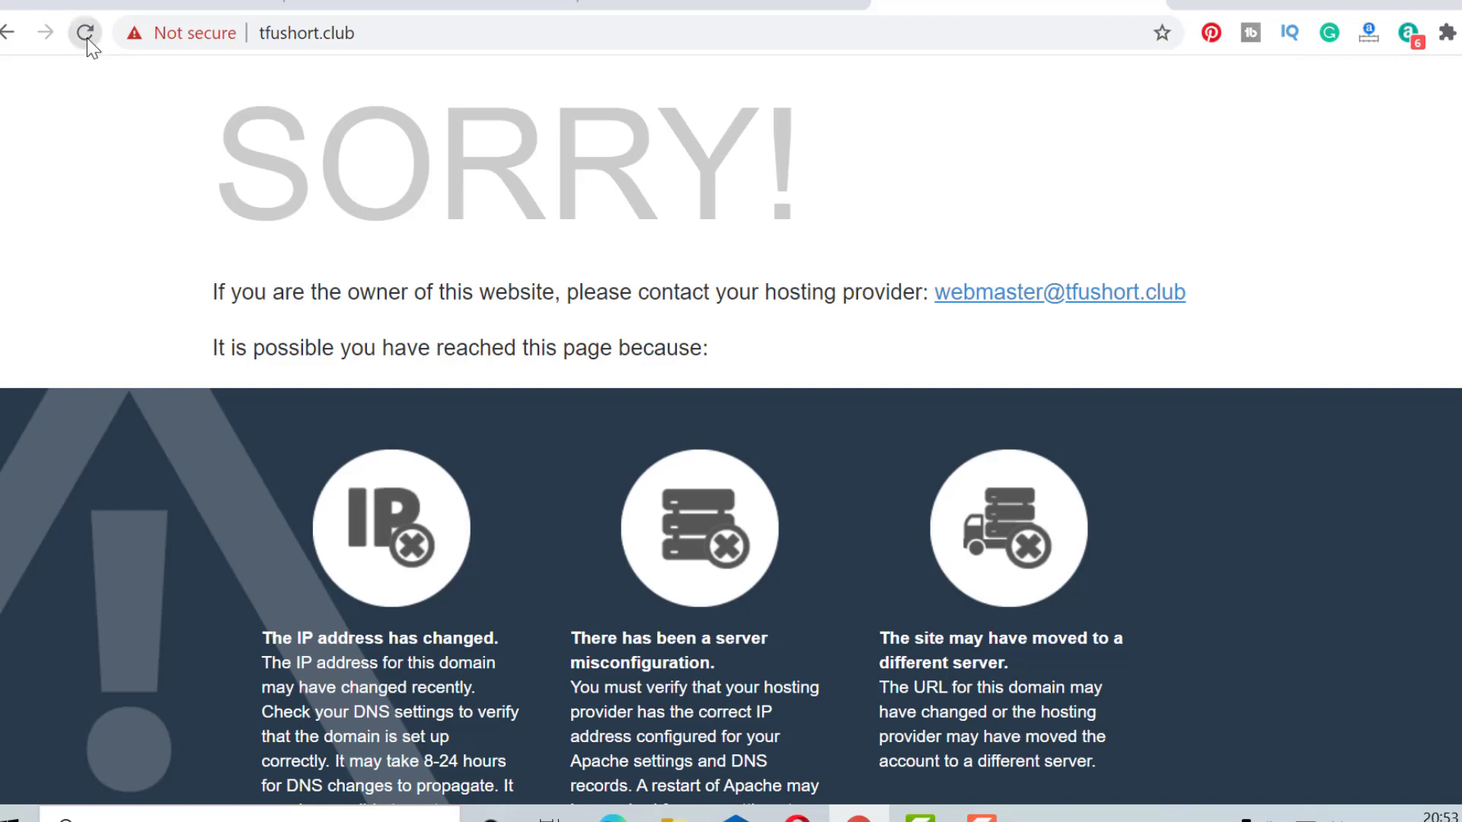
Reload tfushort.club and check its valid Sectigo certificate from the lock icon.
left_click(85, 33)
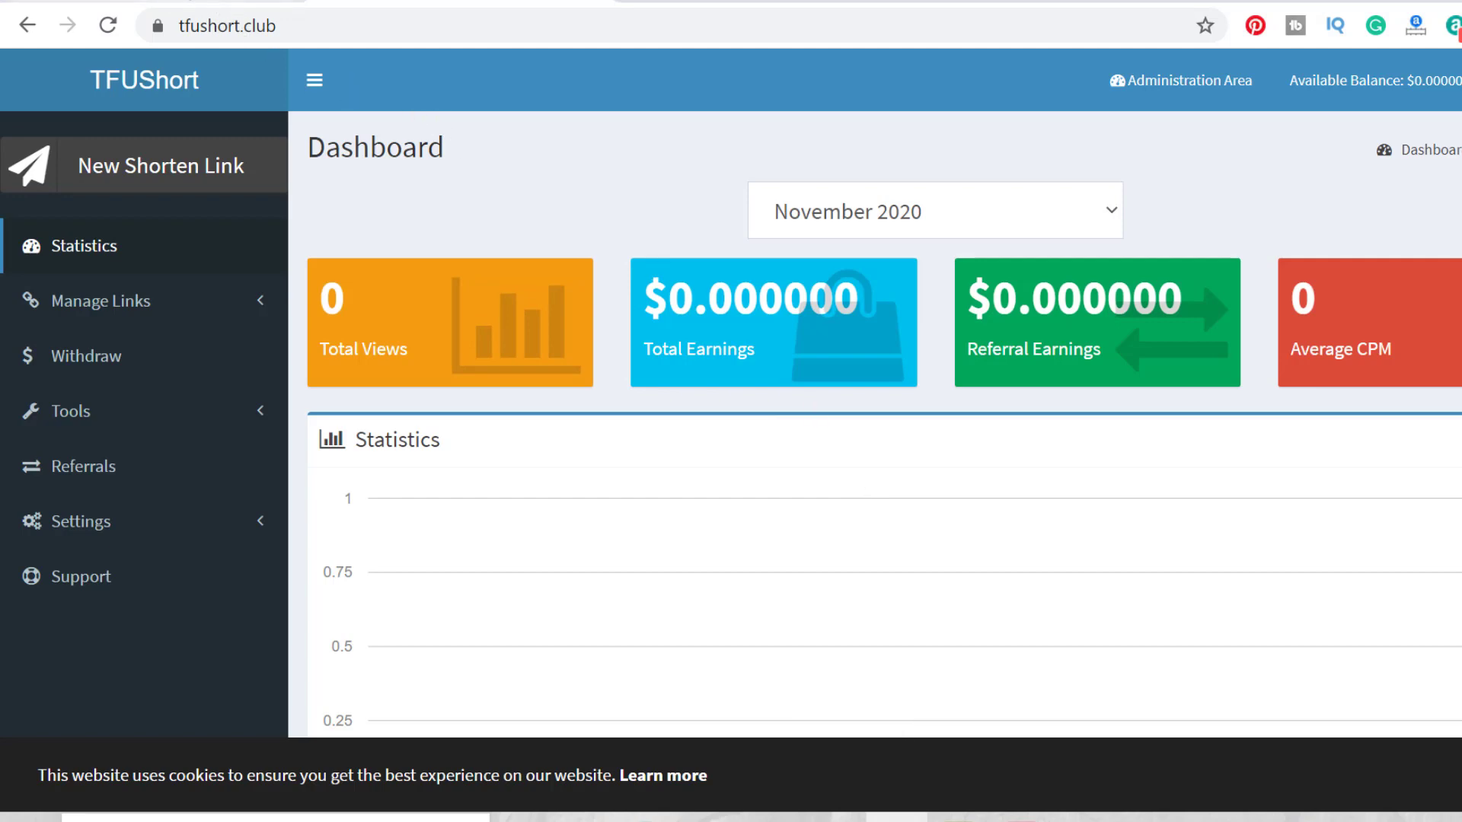
left_click(157, 28)
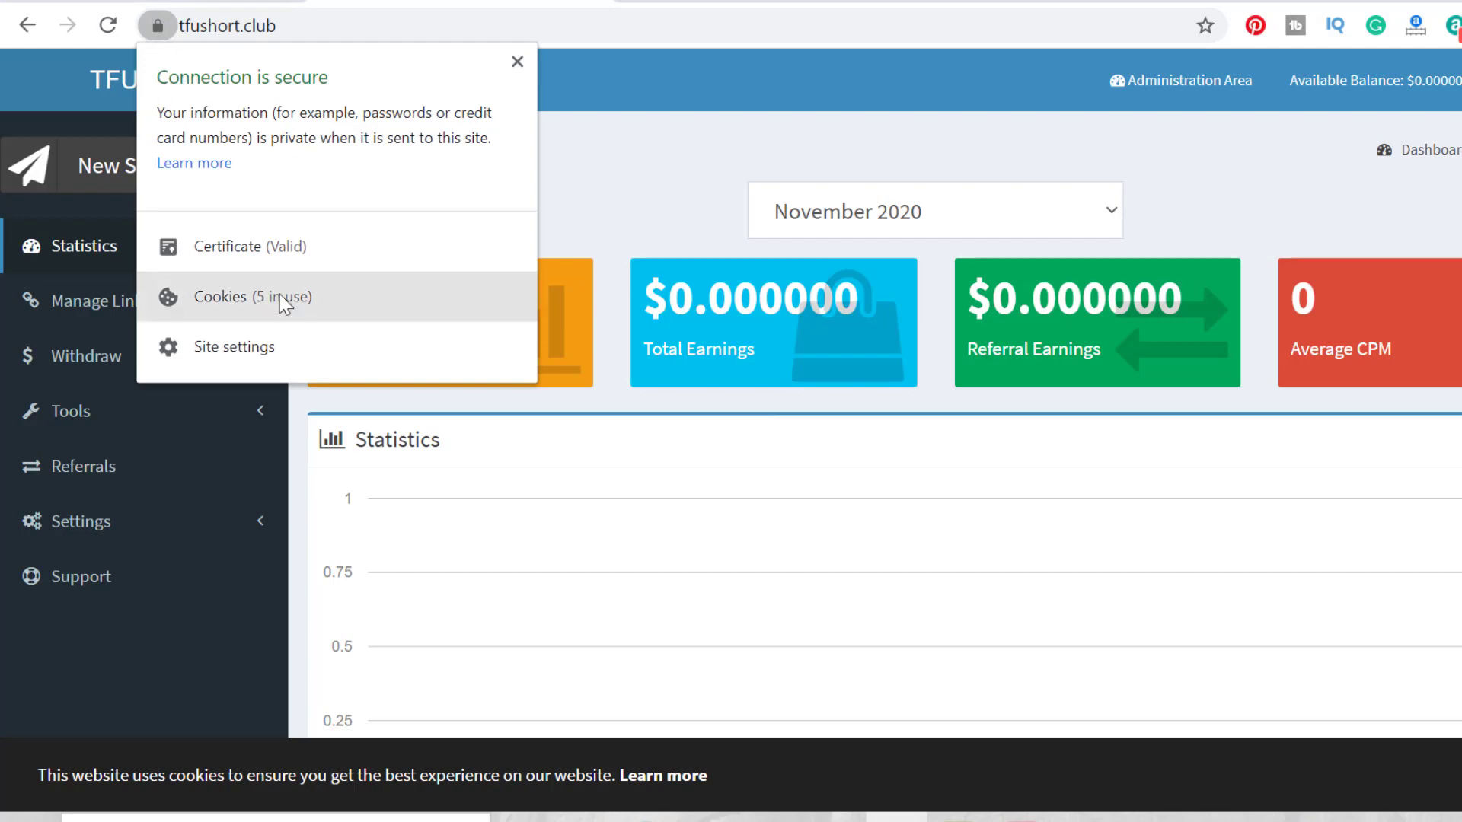
left_click(291, 242)
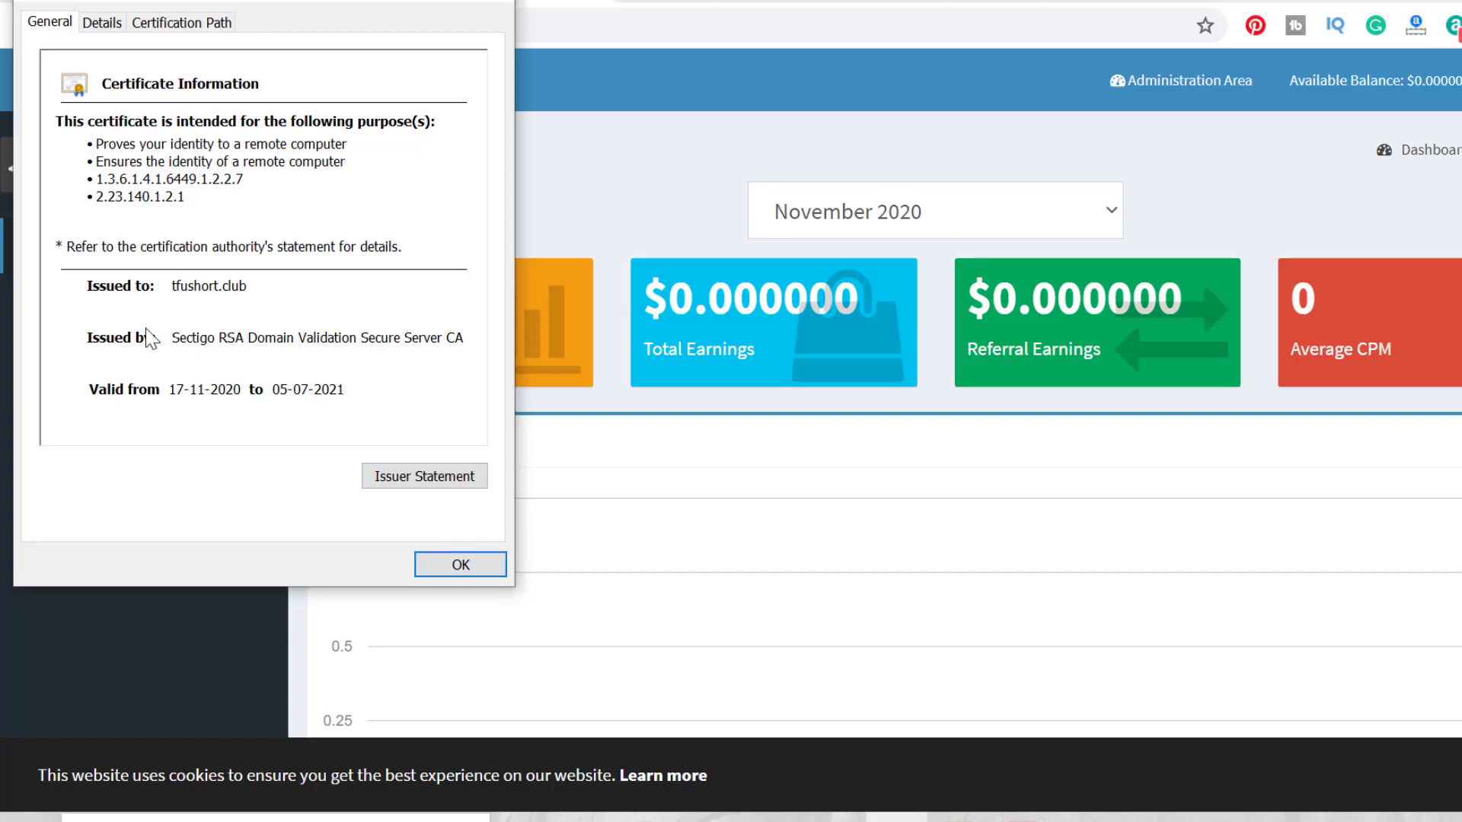
left_click(454, 573)
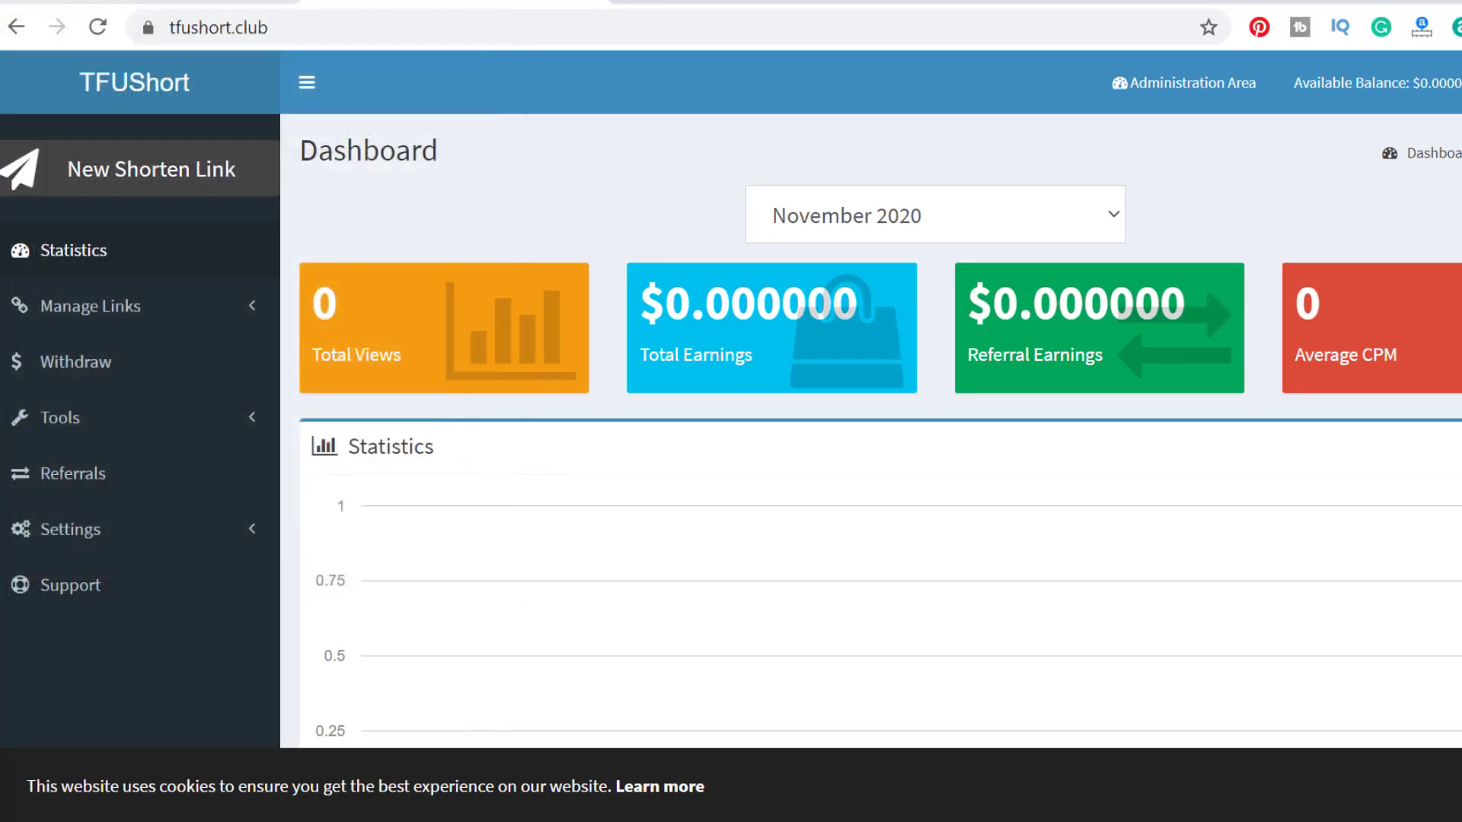
key("ctrl+Tab")
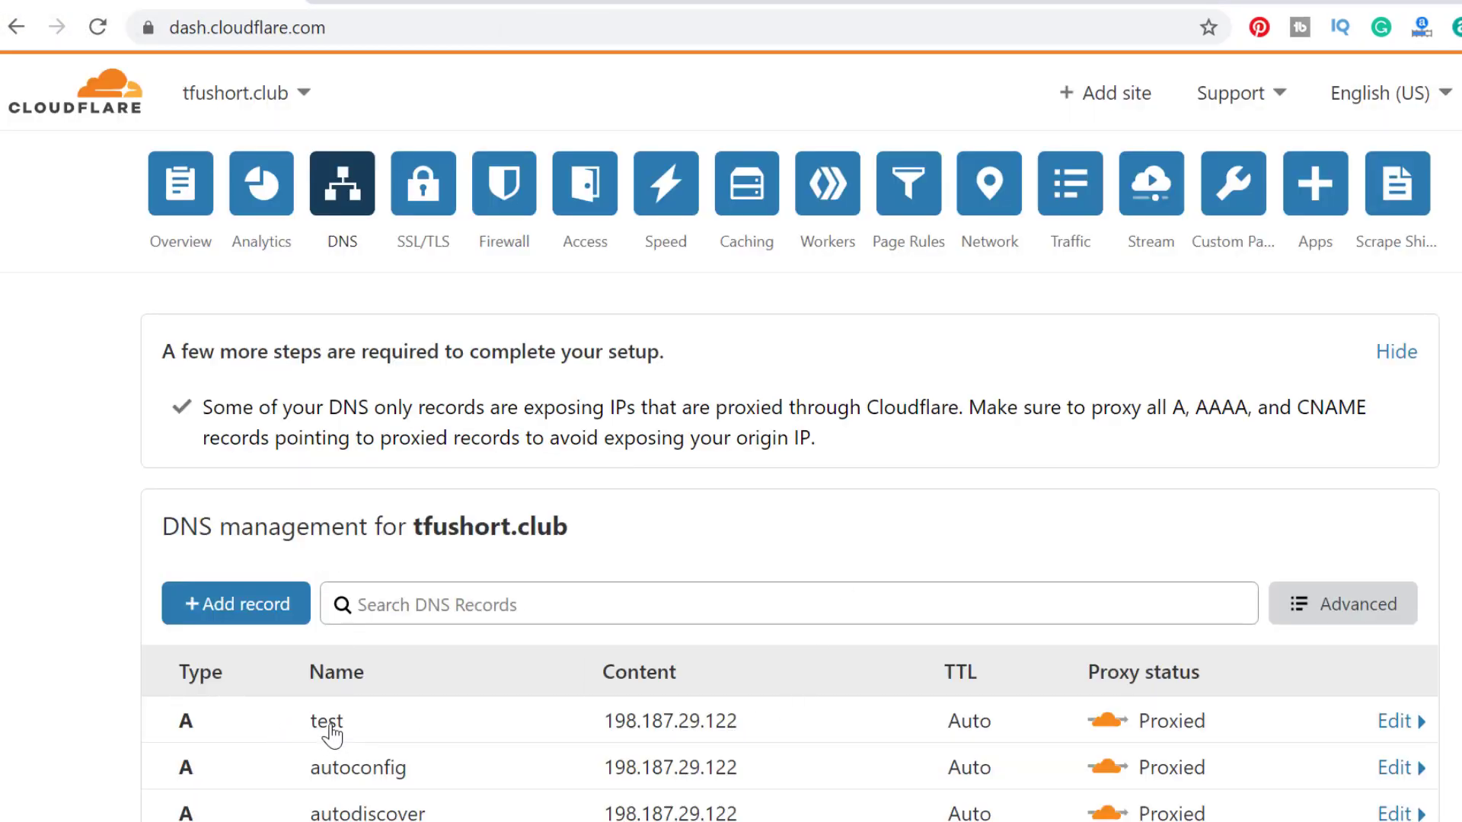
Scroll the DNS table to review the proxied A records pointing to 198.187.29.122.
scroll(320, 708, "down", 2)
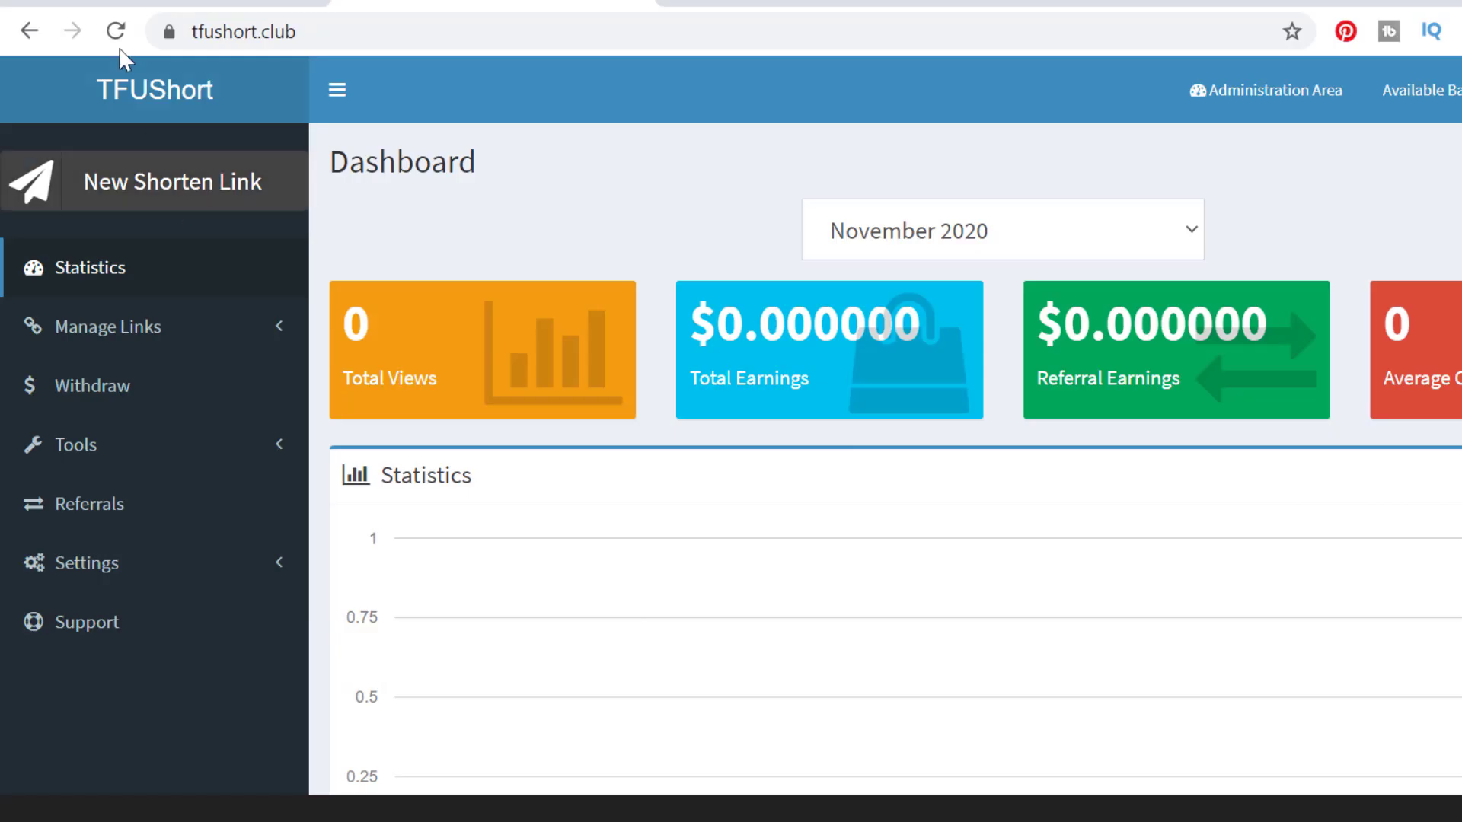
Reload tfushort.club and inspect its certificate for a Cloudflare-issued sni.cloudflaressl.com certificate.
left_click(117, 44)
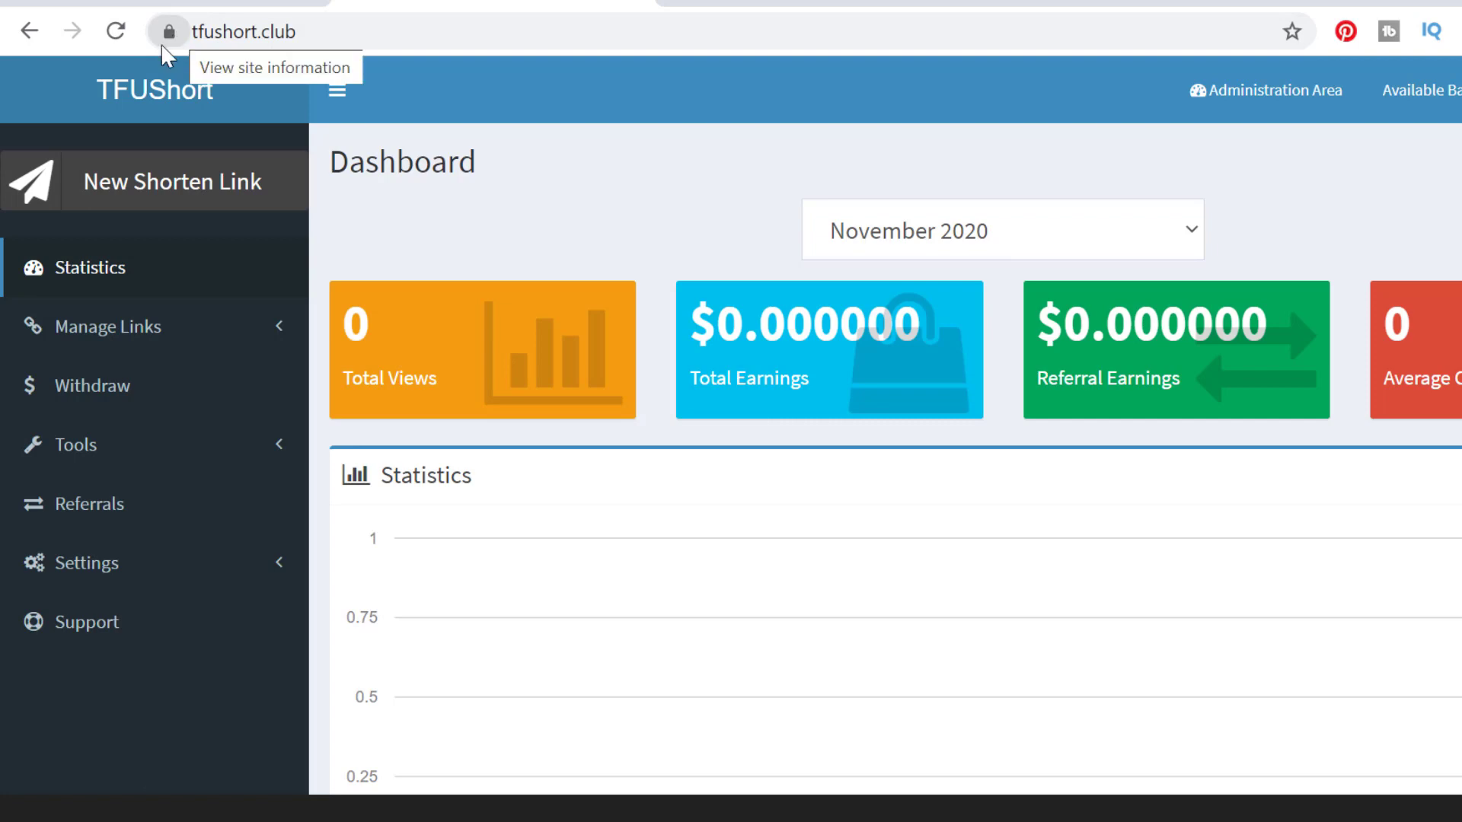
left_click(163, 44)
left_click(293, 272)
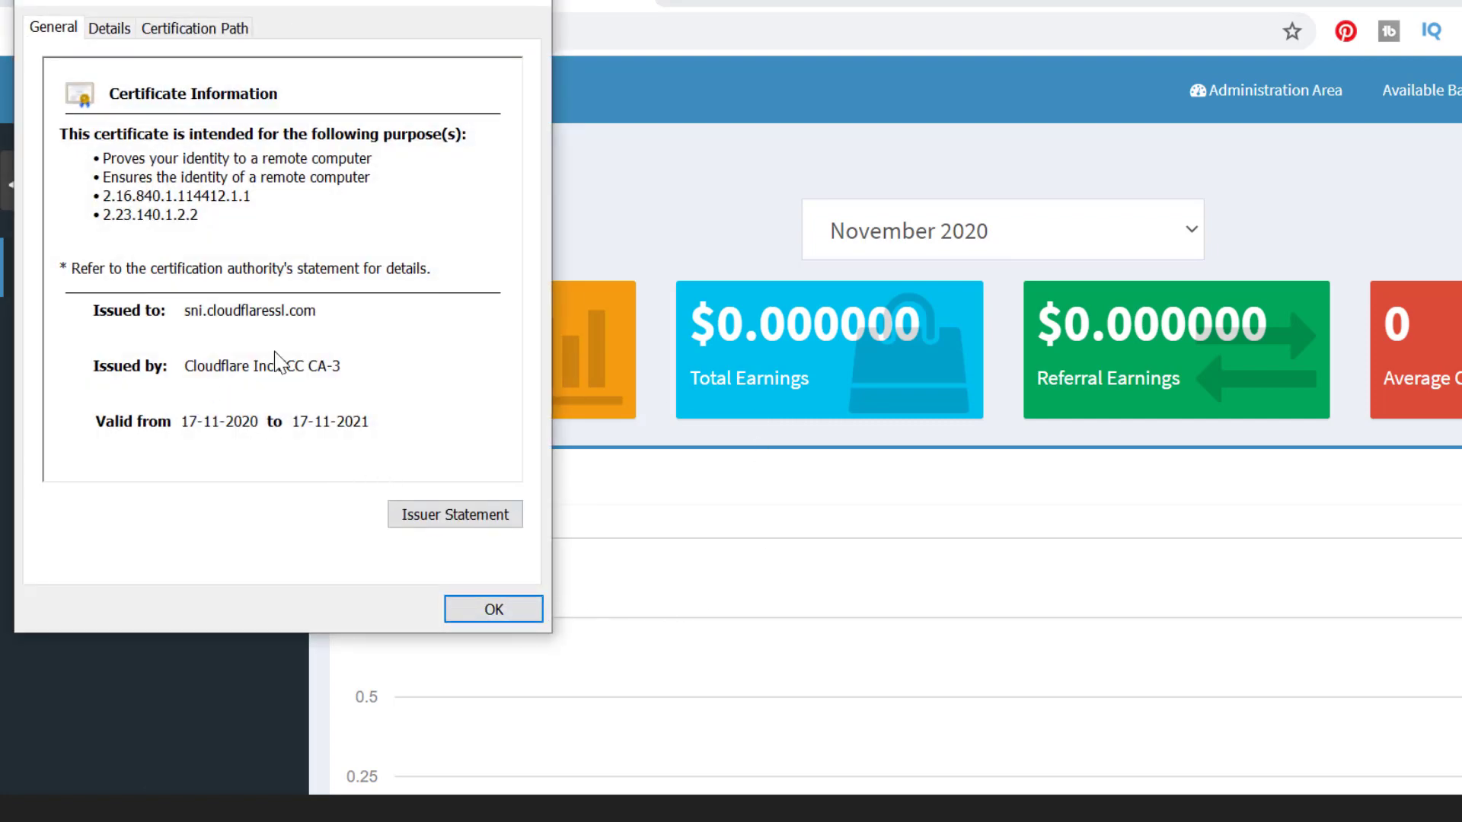
left_click(504, 605)
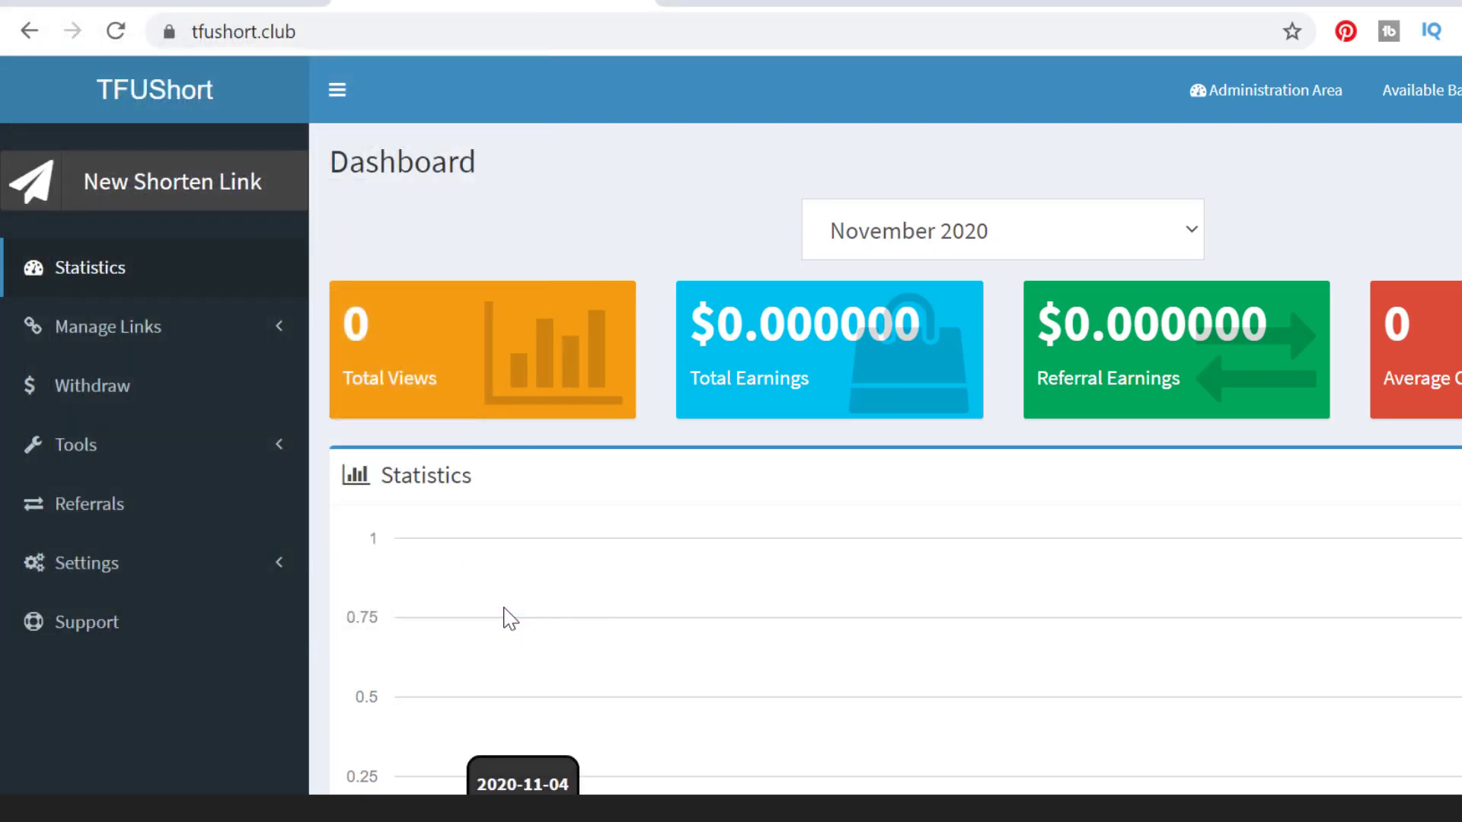
mouse_move(1095, 809)
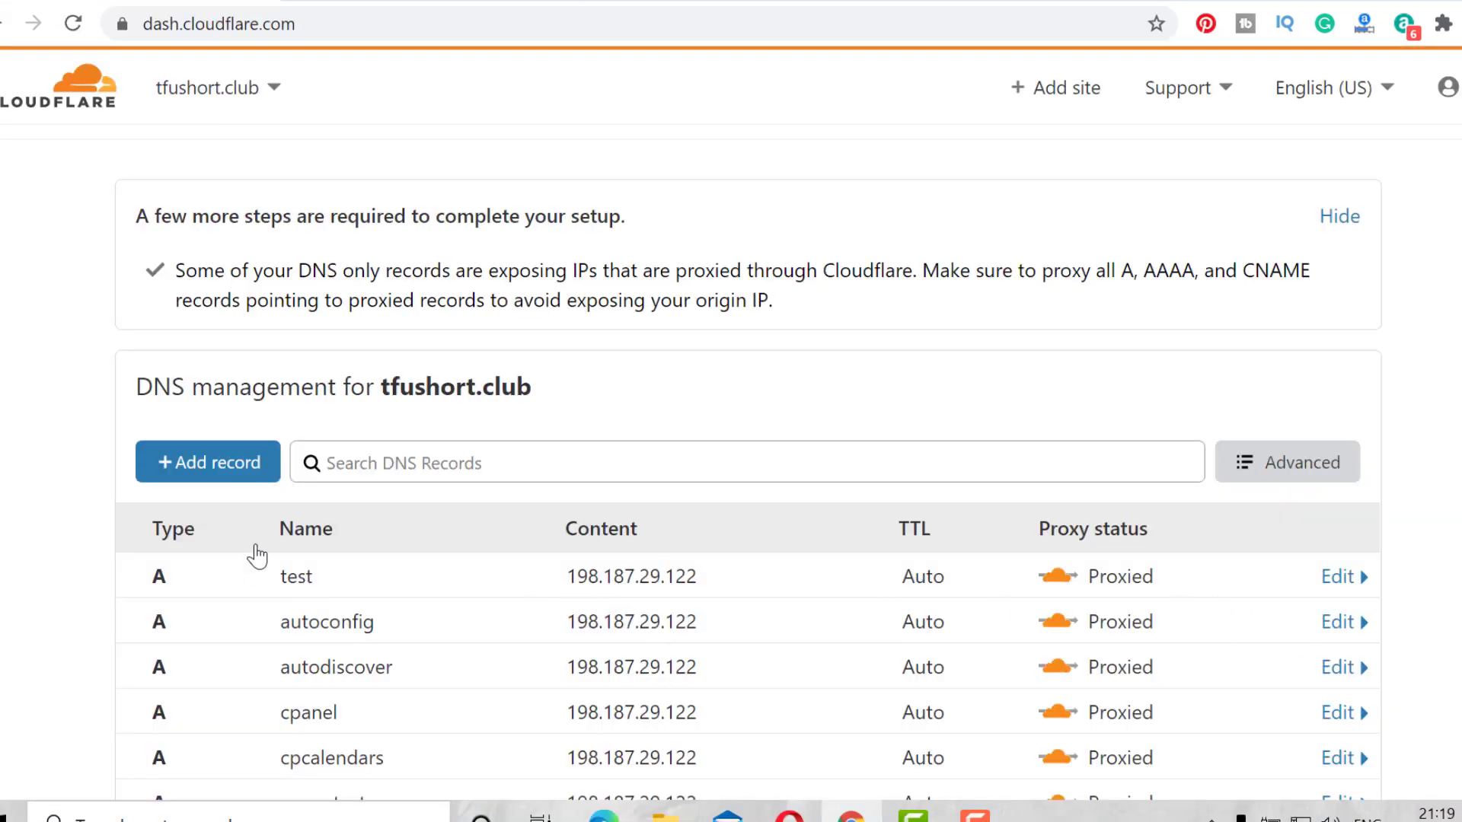
Add a DNS A record named test with IPv4 198.187.29.122, then reload the tfushort.club site.
left_click(232, 461)
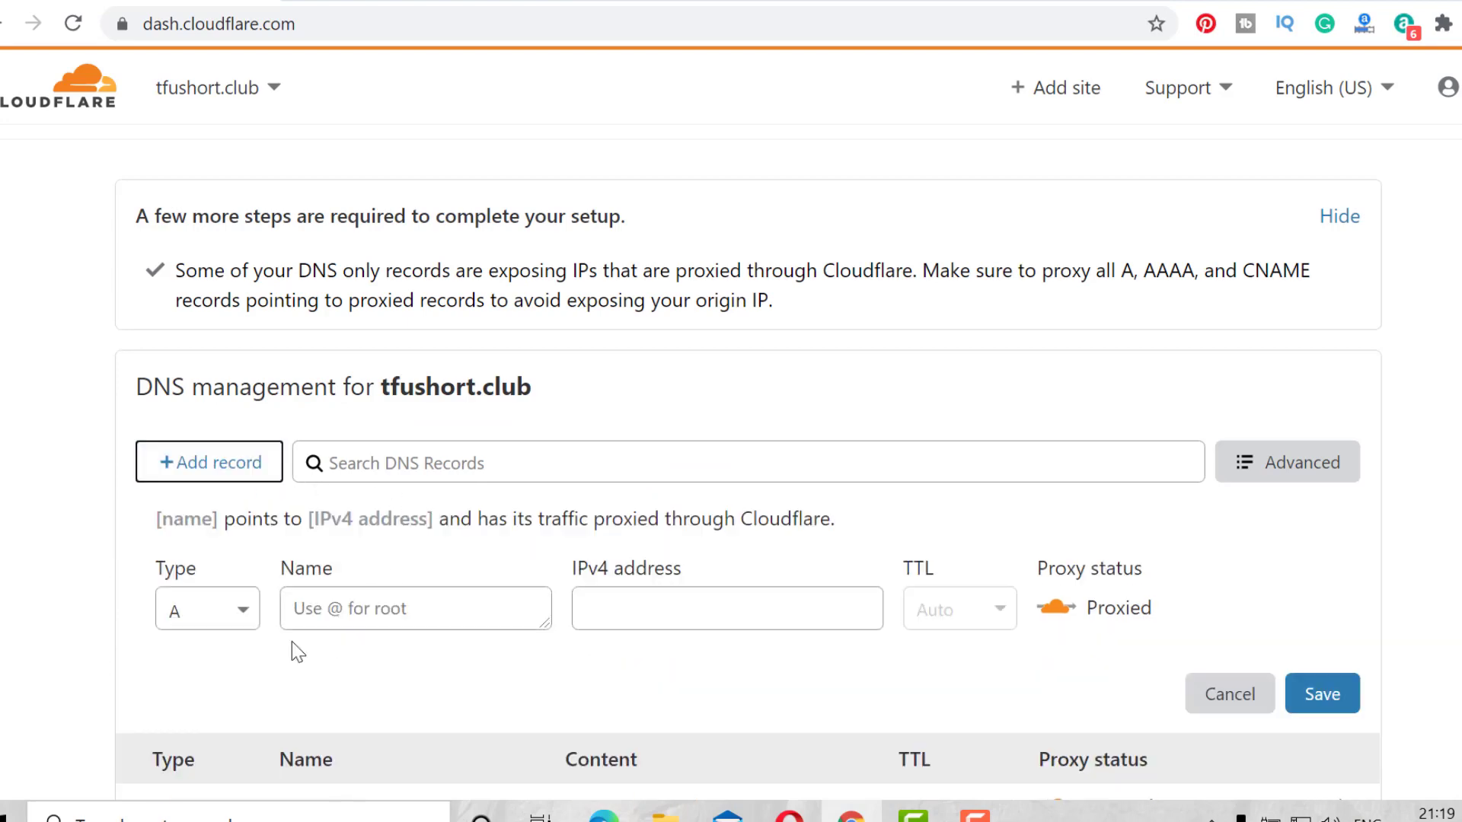
scroll(291, 641, "down", 2)
scroll(223, 657, "down", 1)
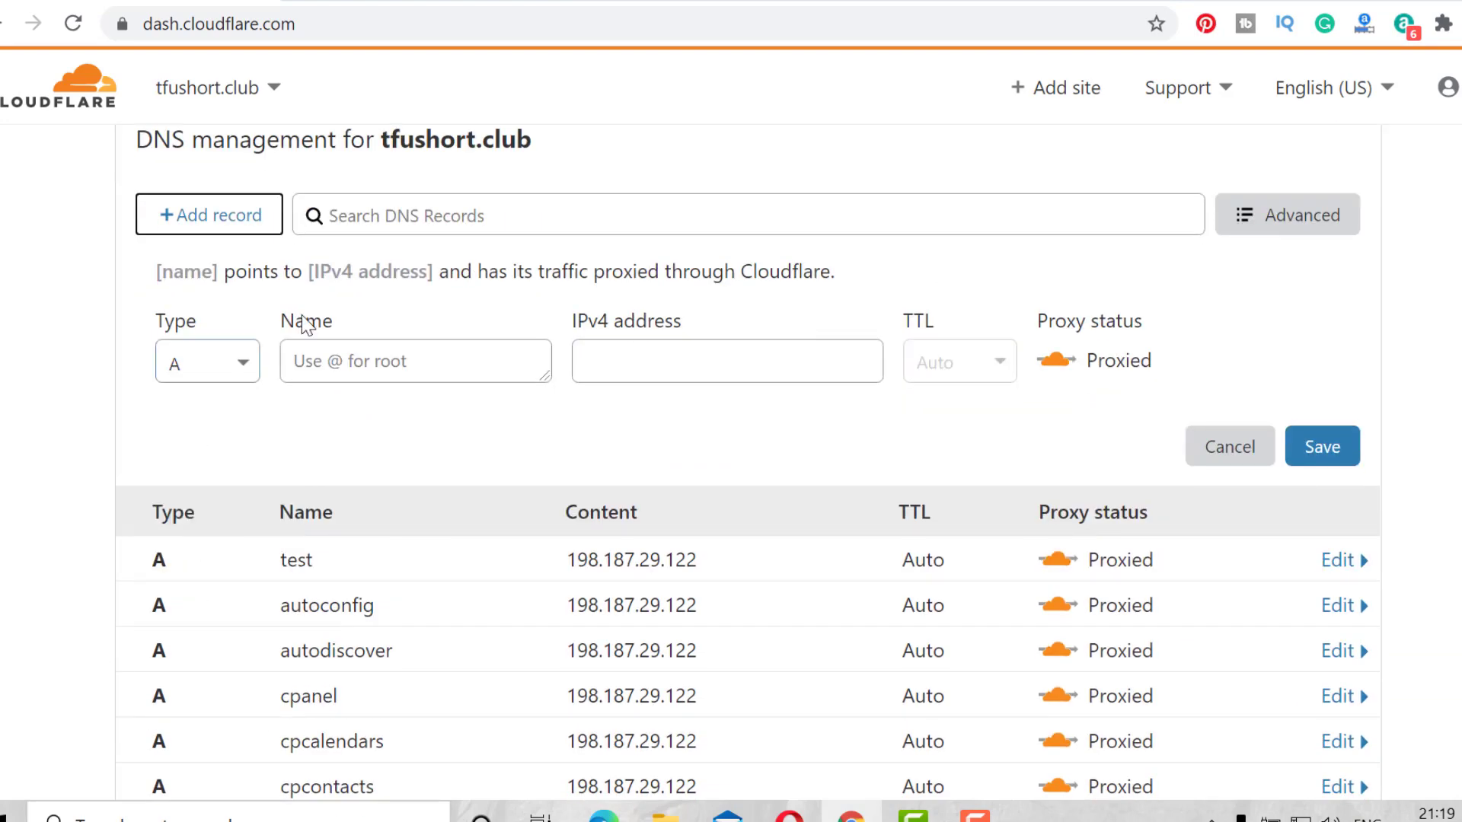
left_click(375, 373)
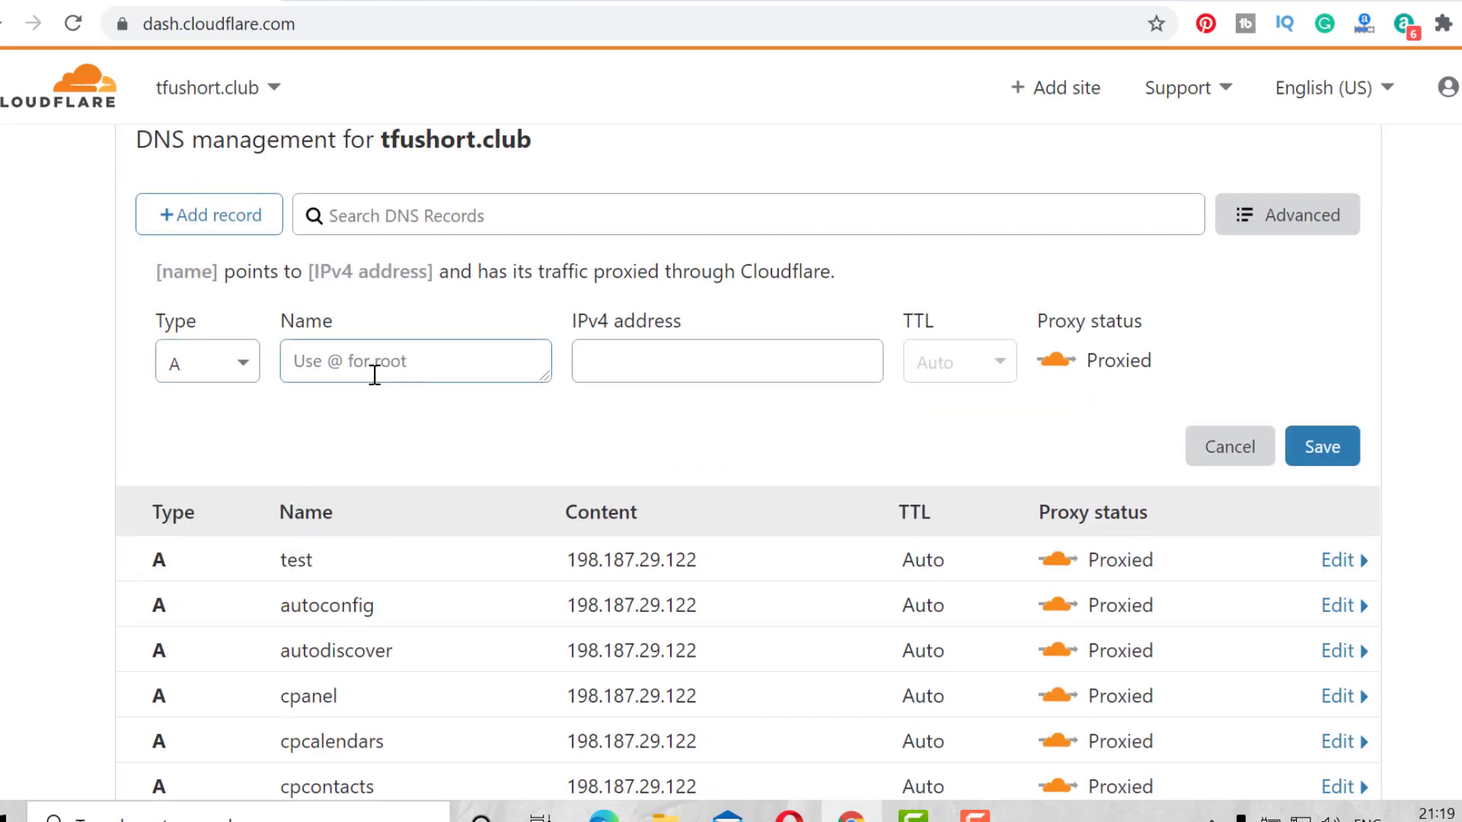
type("test")
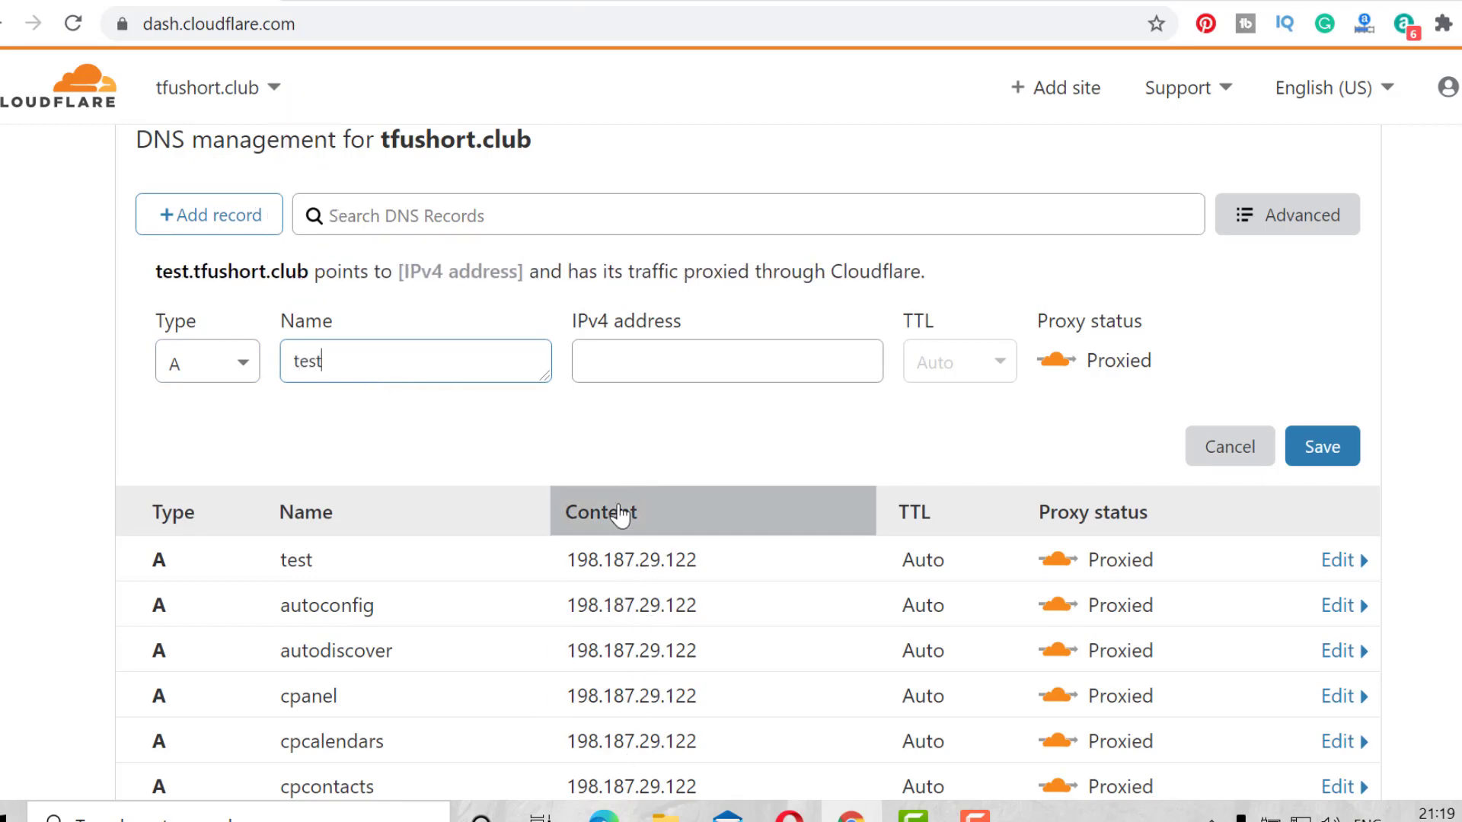
left_click(711, 375)
left_click(655, 459)
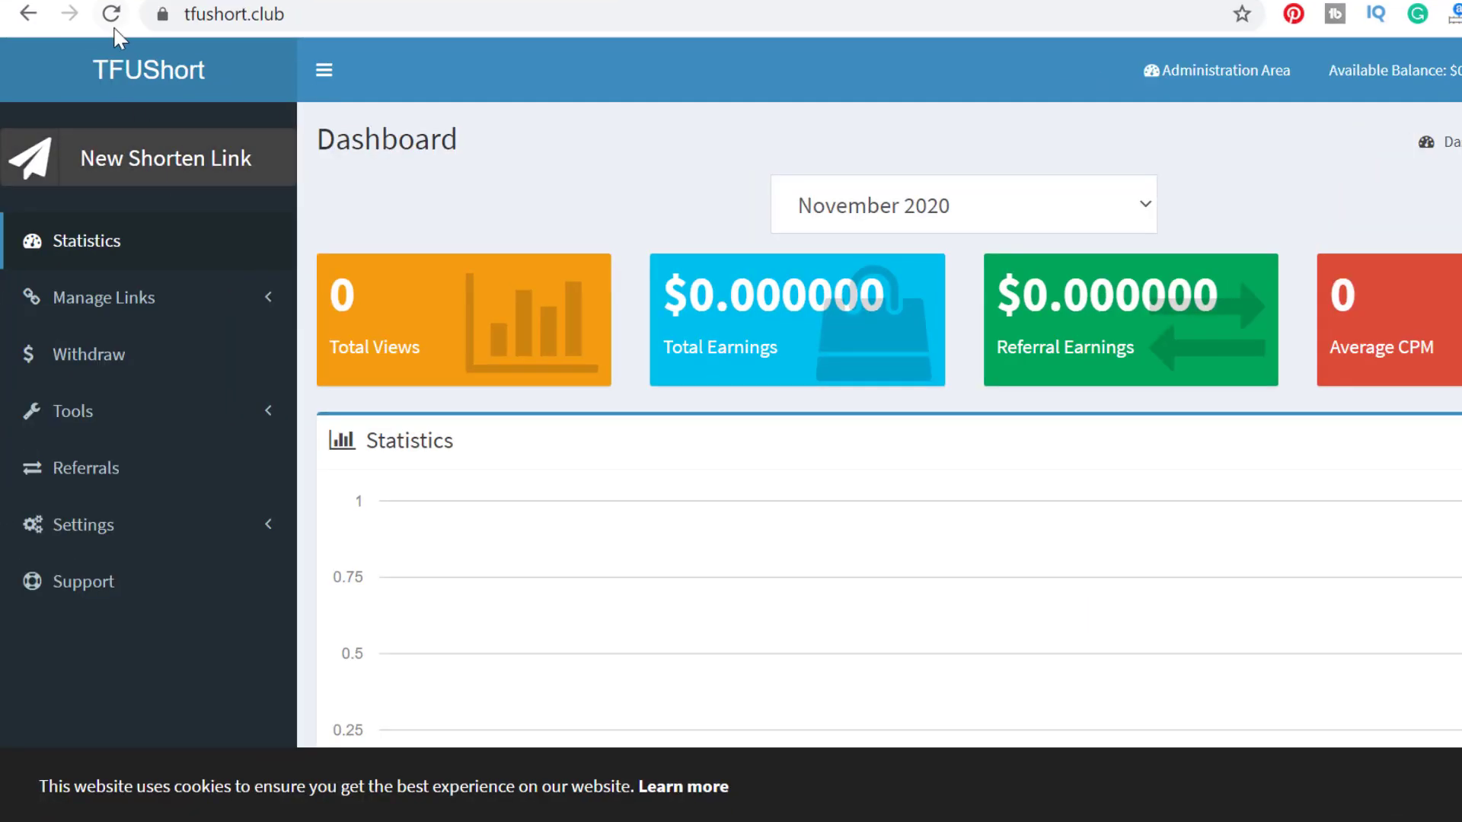
left_click(67, 20)
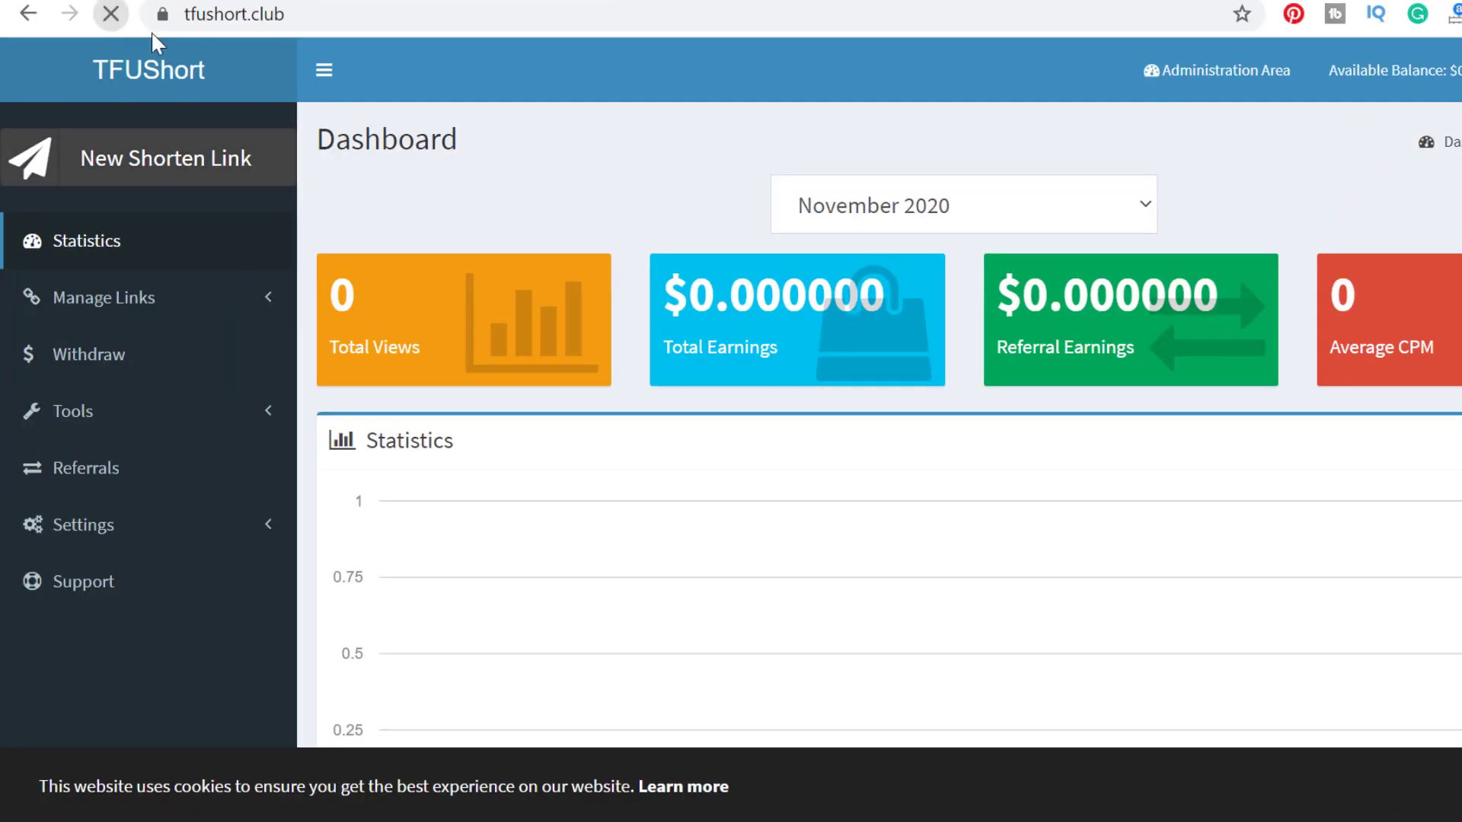